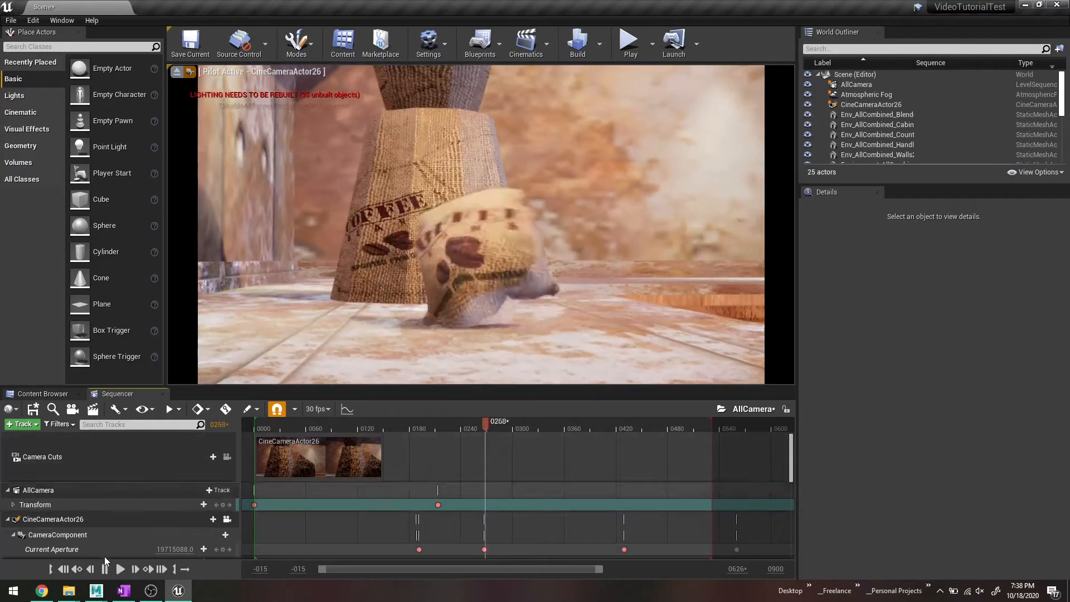
Step: Play the camera sequence forward and in reverse around frames 268 to 290 to preview the sack animation
click(120, 569)
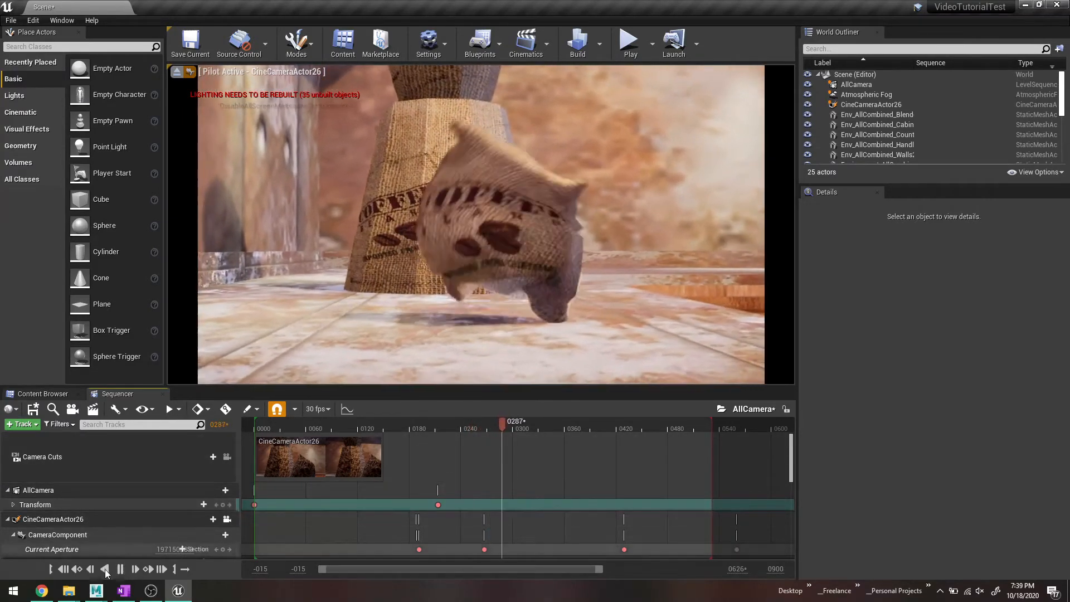
click(105, 569)
click(120, 569)
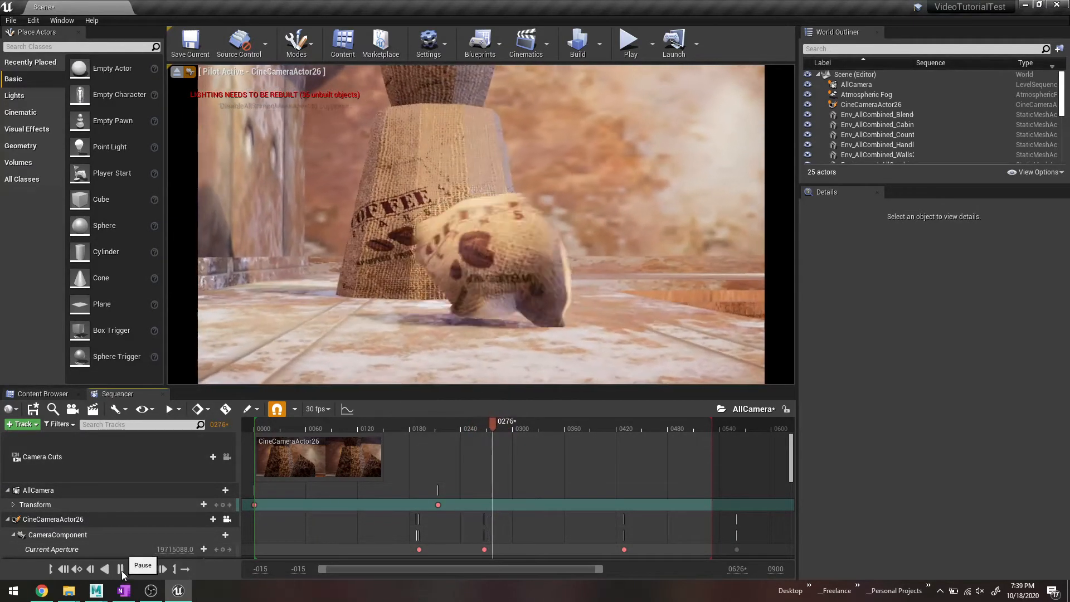
click(120, 568)
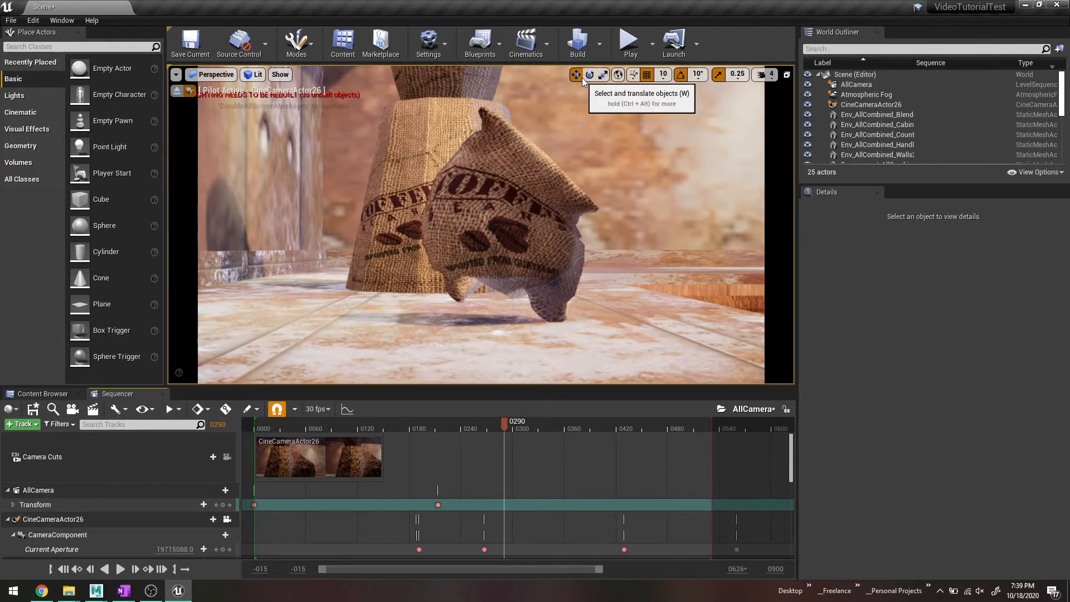
click(151, 591)
click(152, 592)
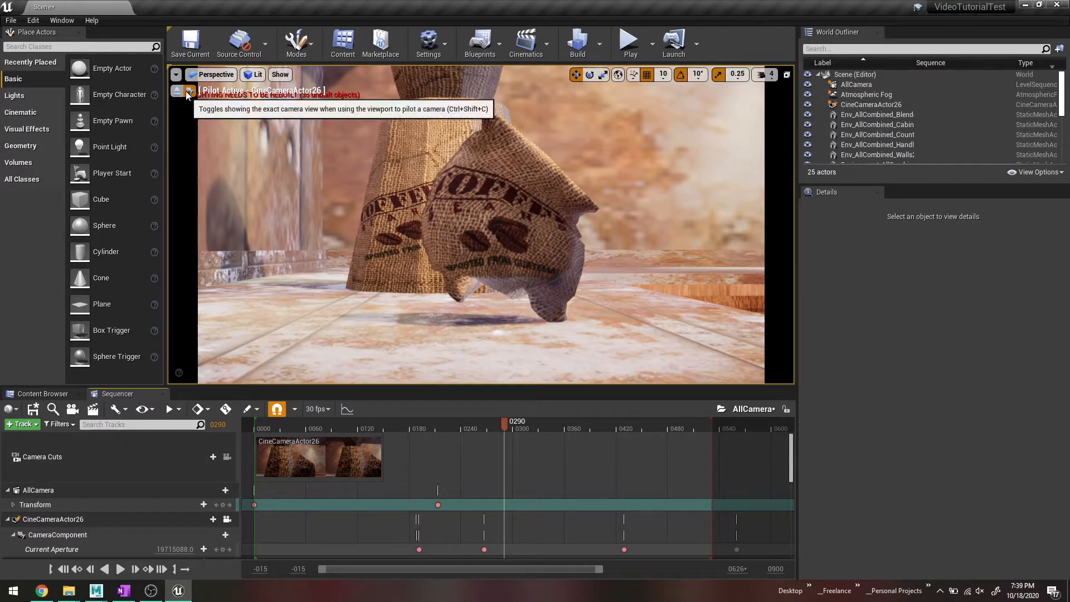
Step: Unlock the viewport from CineCameraActor26 to return to the free perspective view of the kitchen counter
scroll(192, 520, down, 2)
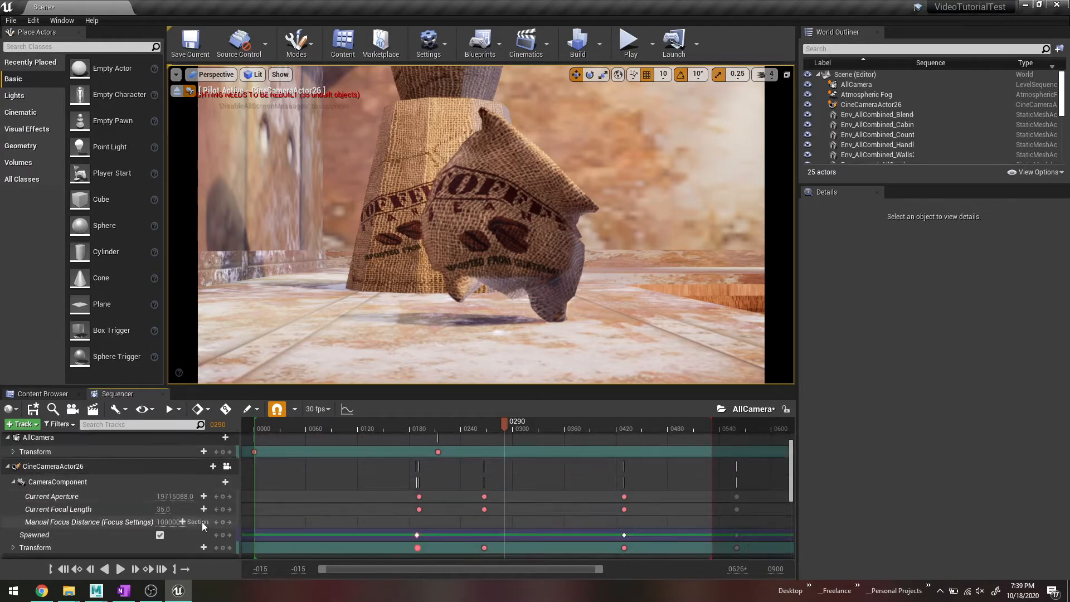
click(228, 467)
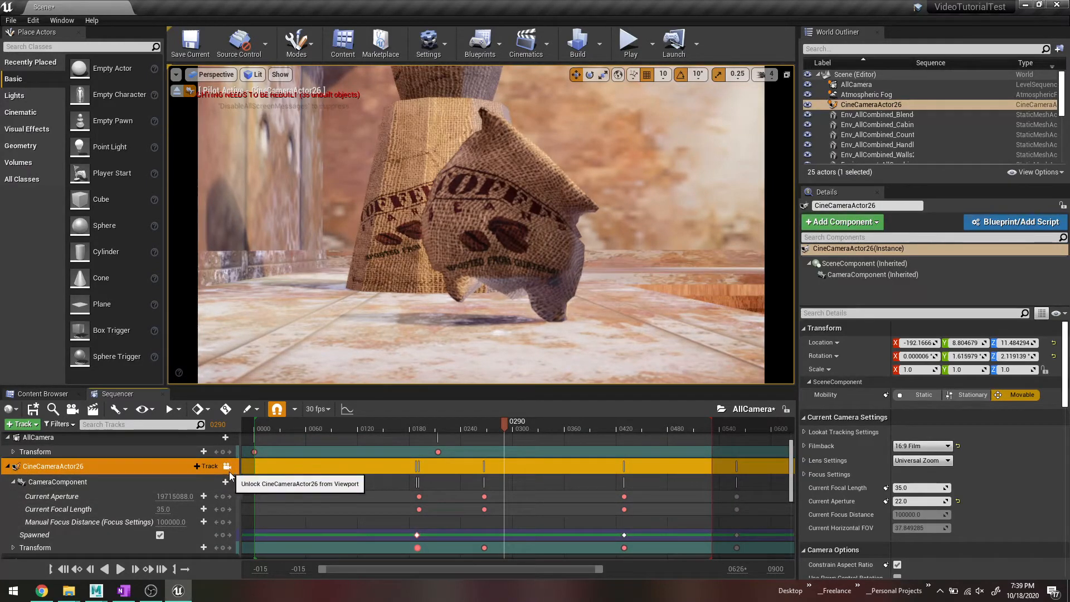
scroll(229, 472, up, 2)
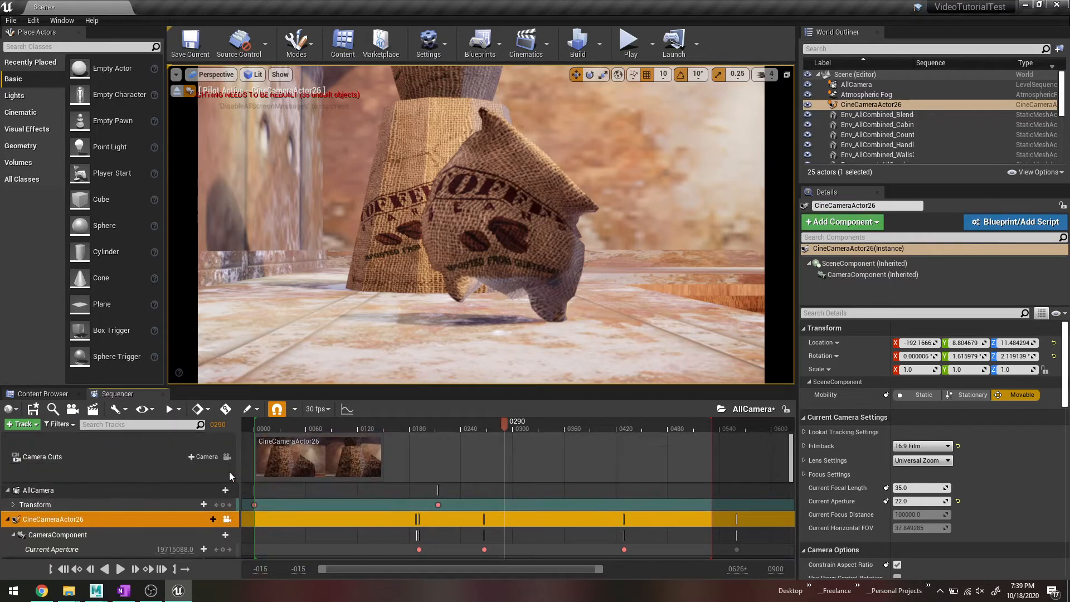
click(228, 520)
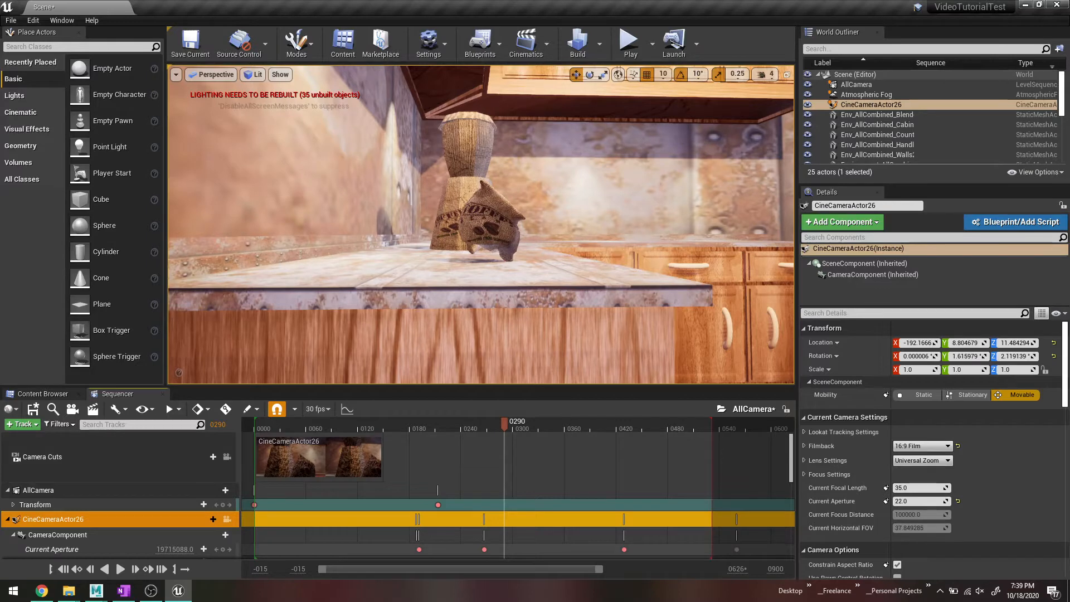
right_drag(630, 254, 593, 274)
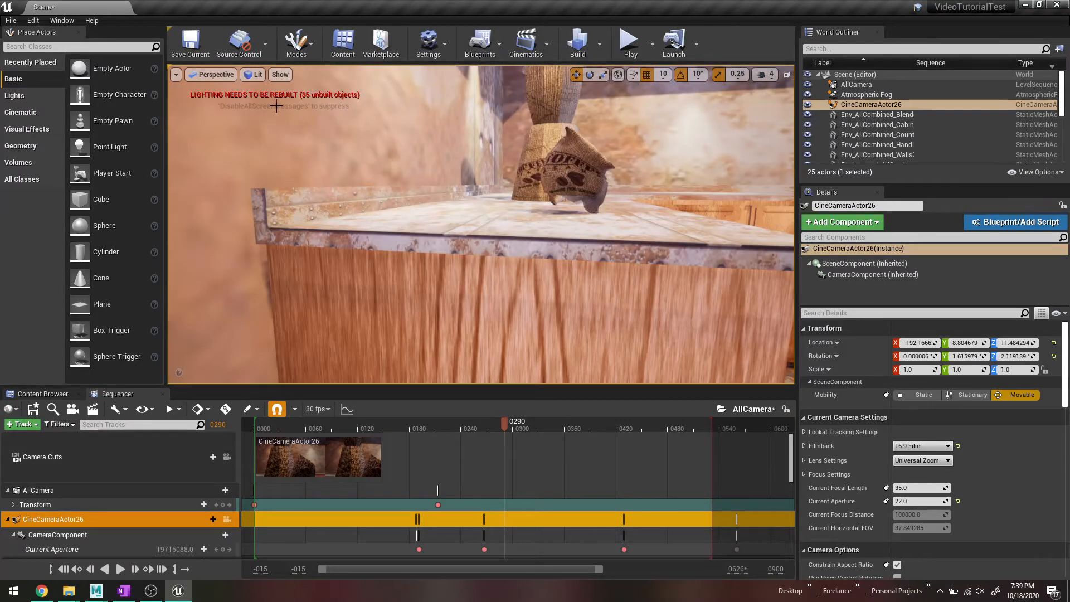
Step: Set the lighting build quality to Production
click(596, 46)
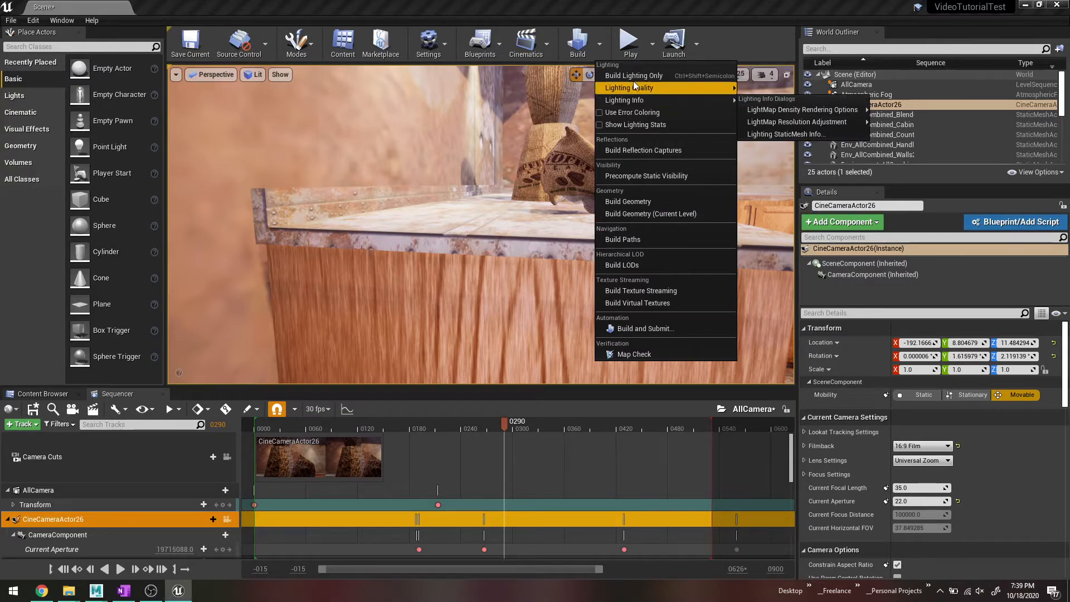
mouse_move(680, 87)
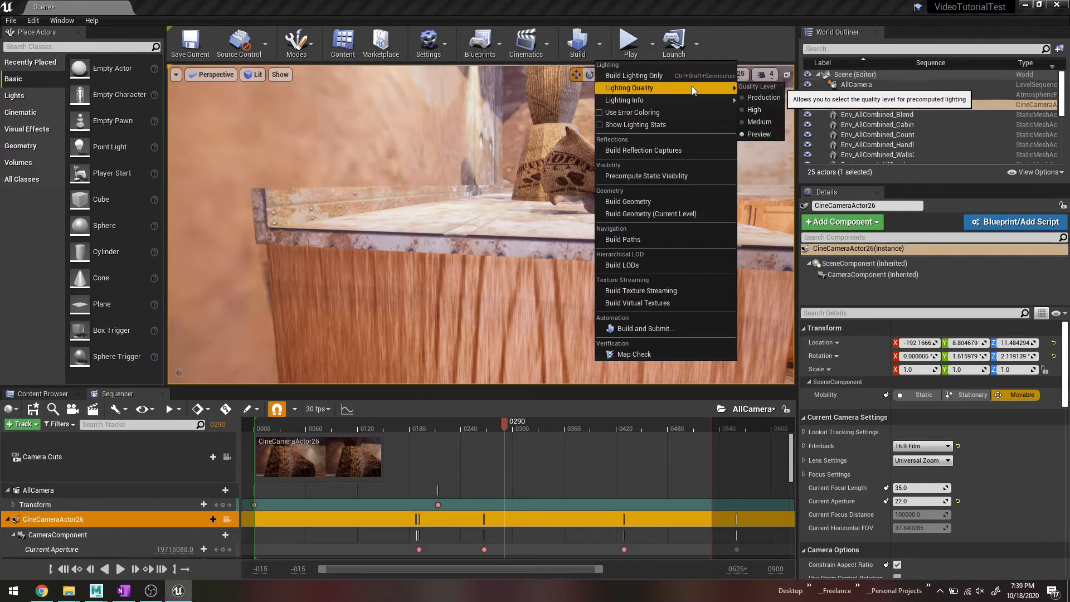
click(750, 96)
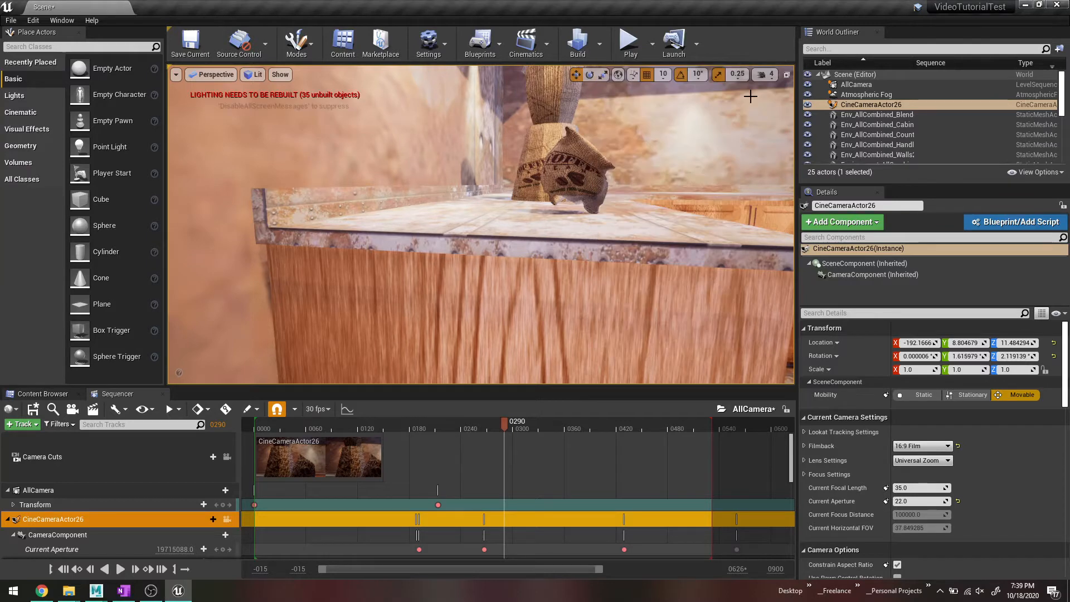
Step: Build the level with its lighting and dismiss the message log of lighting results
click(596, 43)
mouse_move(727, 87)
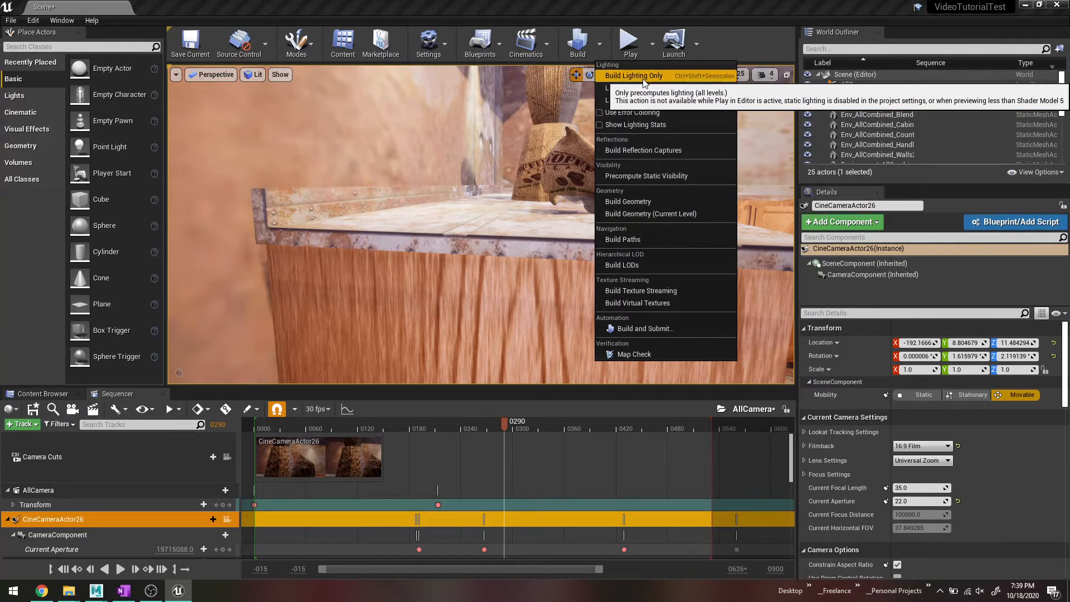
click(580, 44)
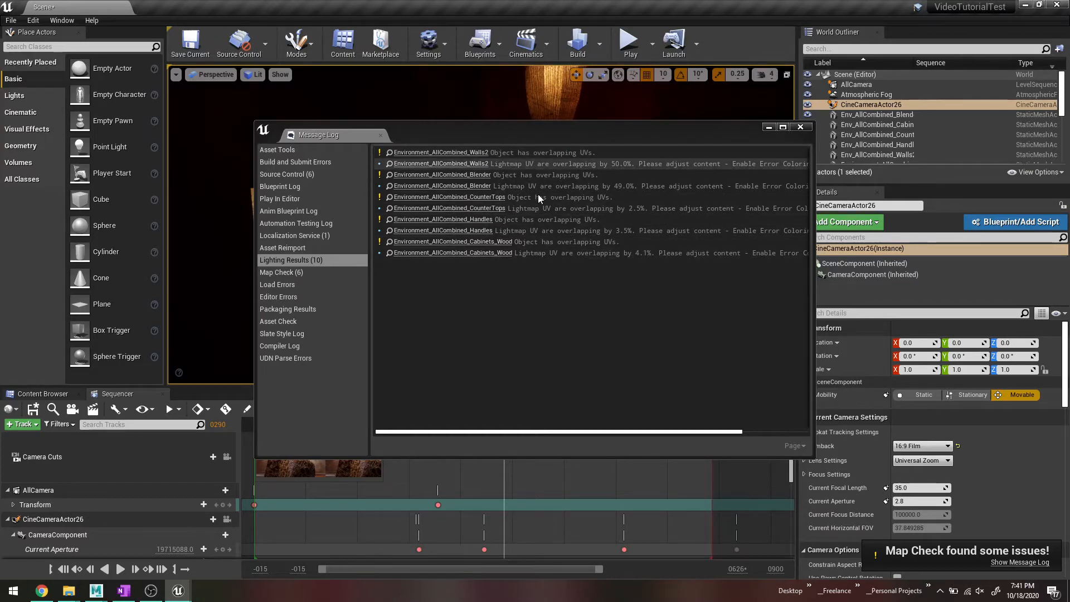
click(801, 128)
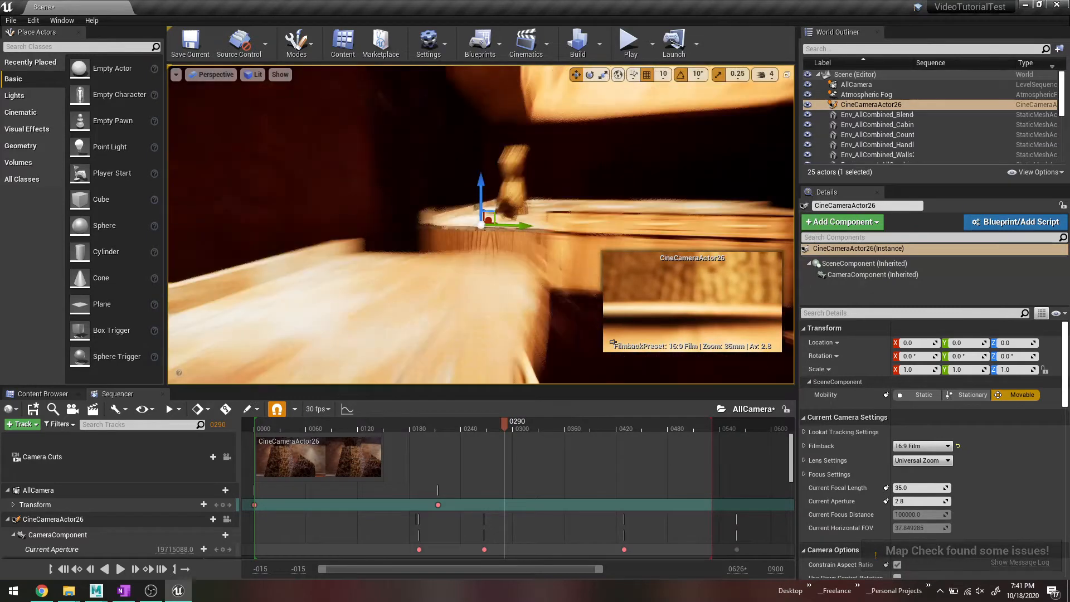
Step: Examine the built lighting on the kitchen cabinets, countertops and walls from inside and outside the room
key(s)
right_drag(481, 225, 268, 215)
key(d)
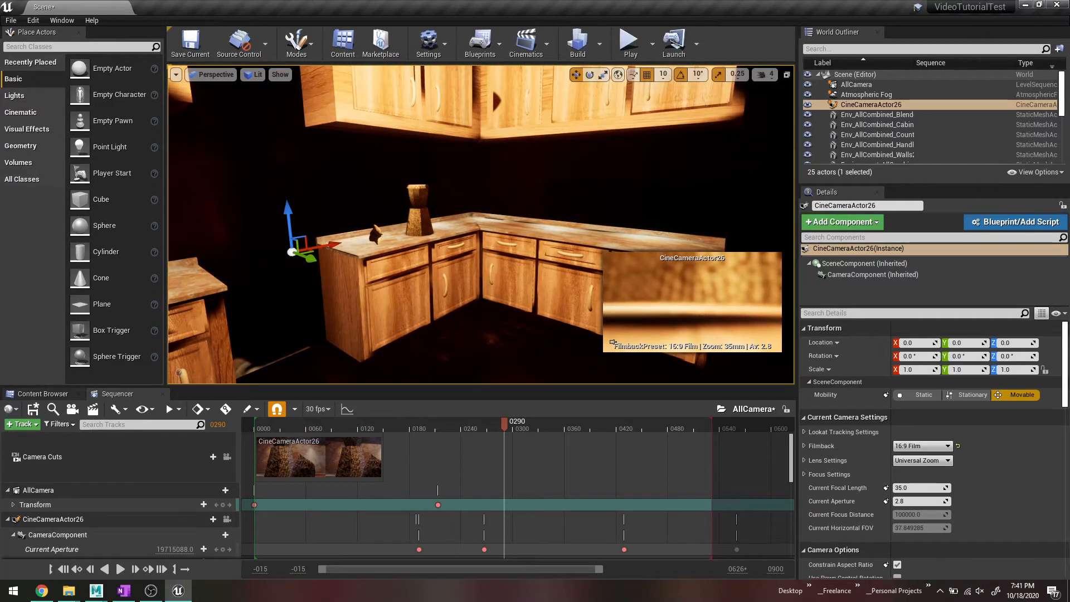
right_drag(446, 223, 367, 203)
key(s)
scroll(402, 204, down, 5)
key(s)
key(d)
scroll(478, 193, up, 8)
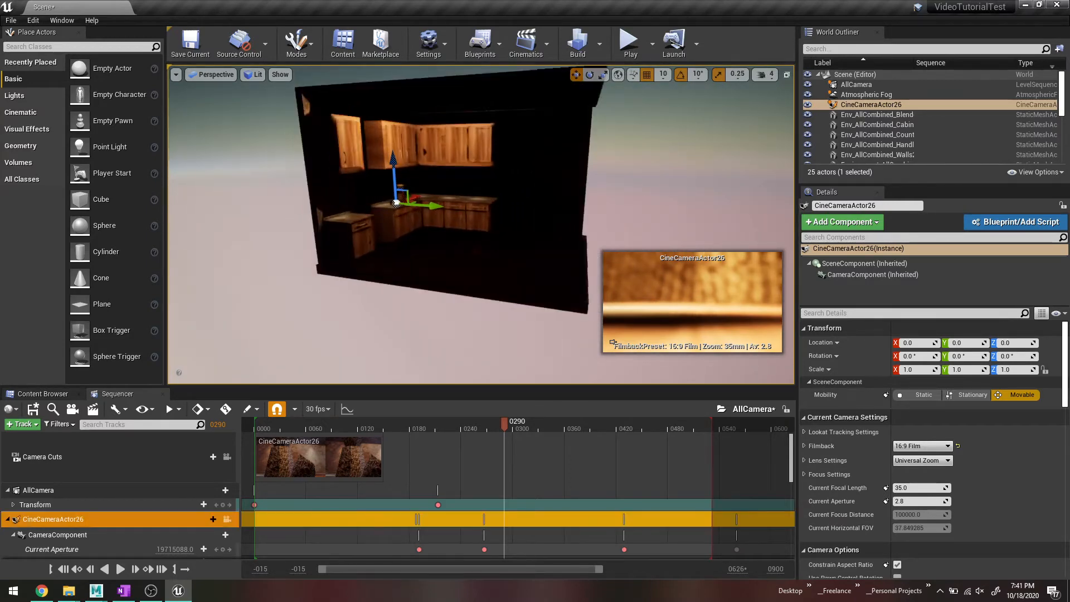
scroll(477, 194, up, 6)
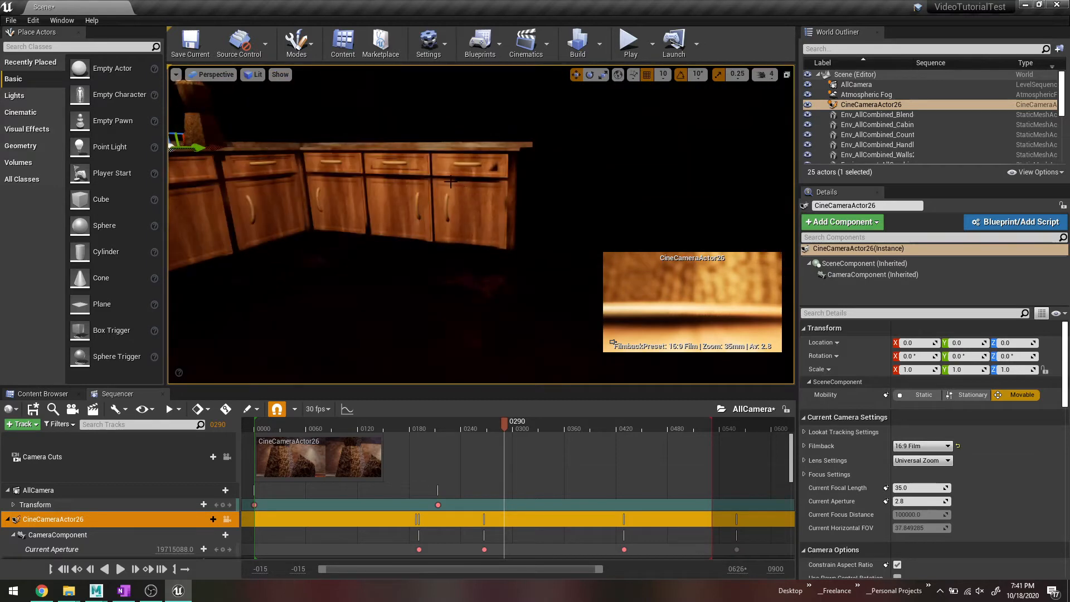
right_drag(440, 218, 375, 207)
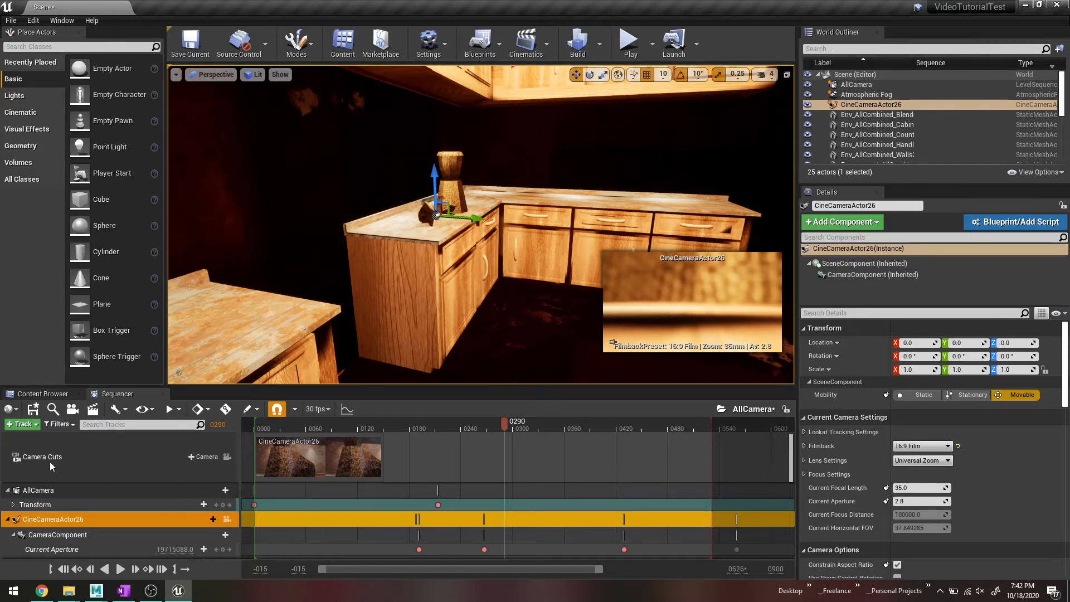
Step: Add a camera cut bound to CineCameraActor26 at frame 290 and extend the playback end past the last camera keyframe
click(31, 426)
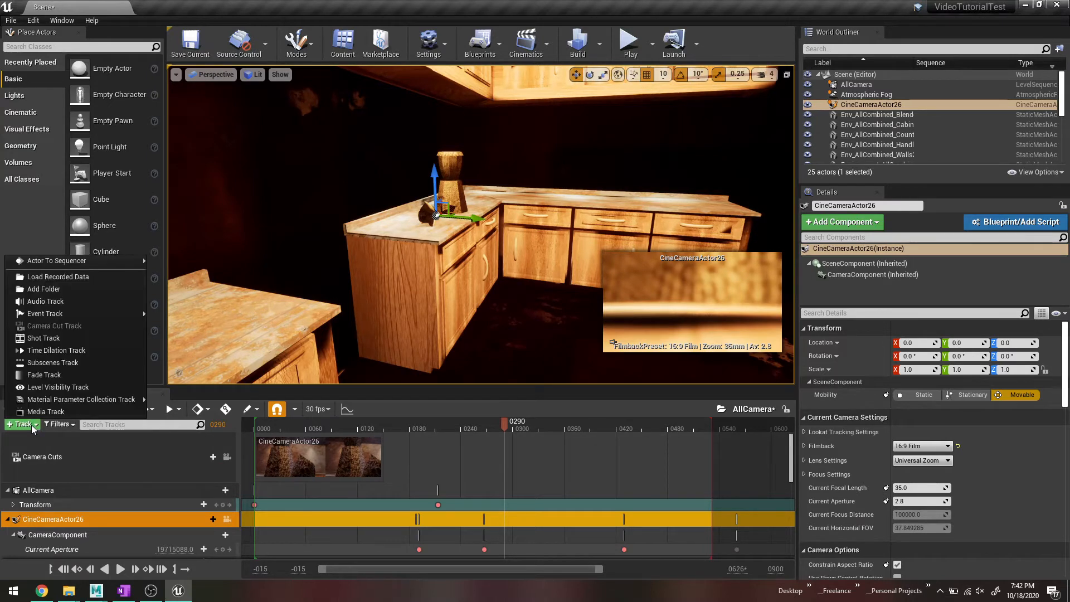
right_click(97, 458)
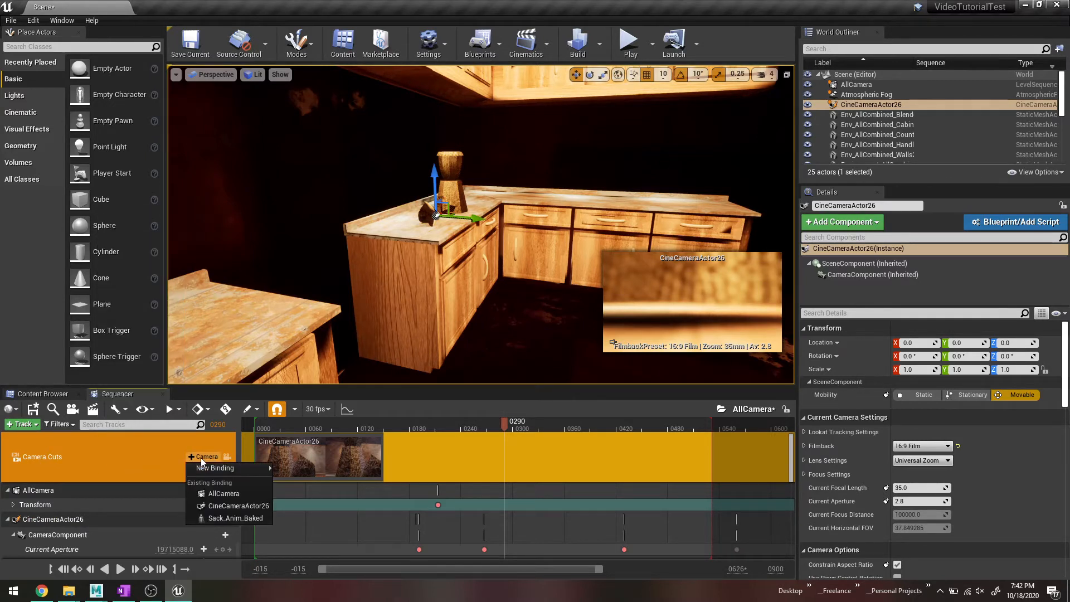
click(229, 505)
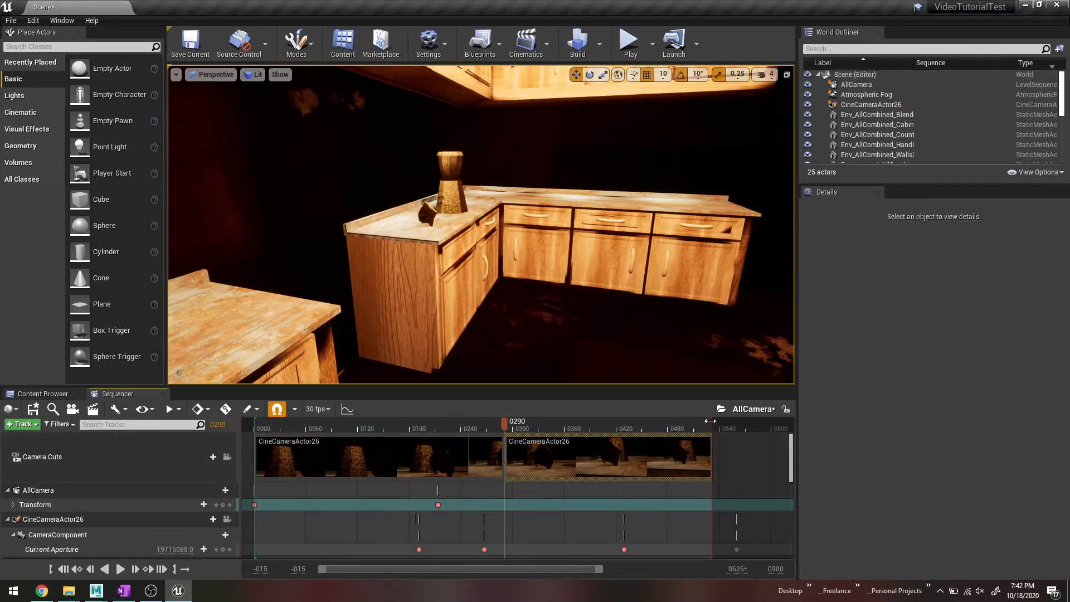
drag(712, 432, 753, 437)
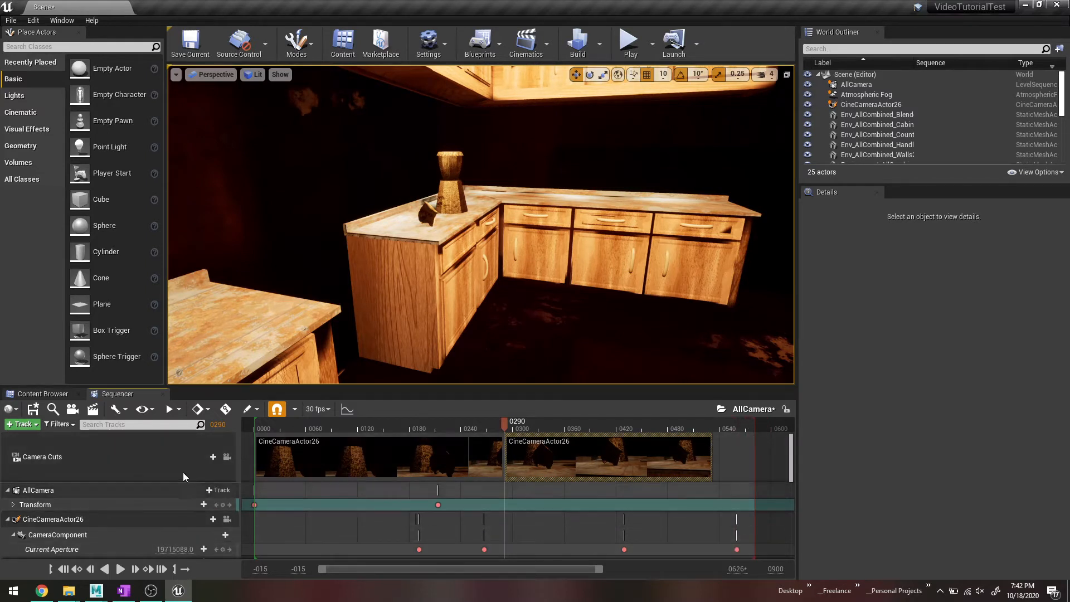
Step: Rename the CineCameraActor26 track to RenderCam and scrub the timeline to frame 596
right_click(65, 521)
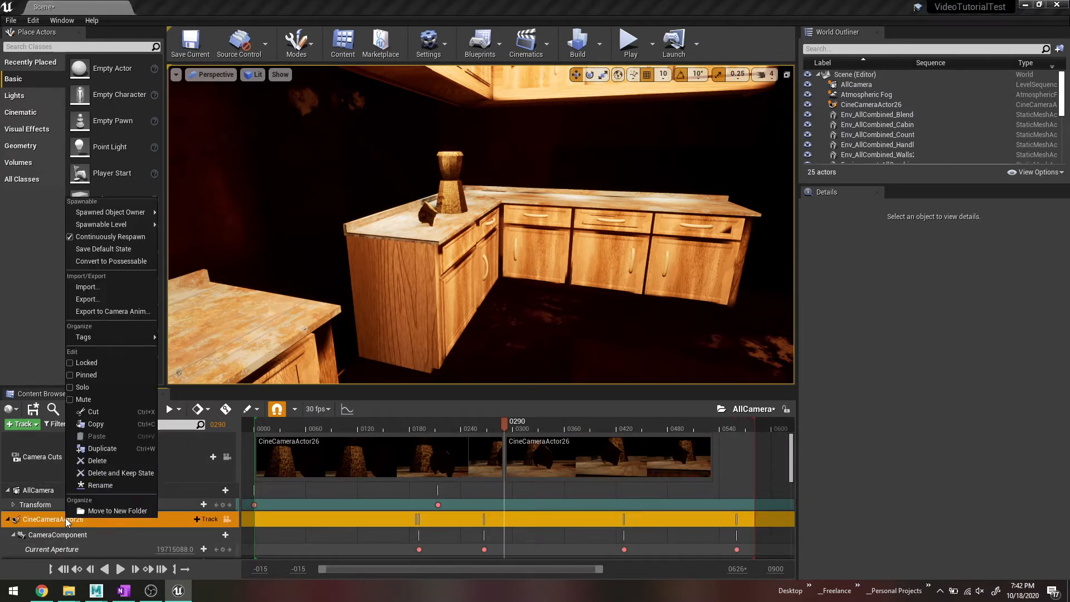
click(94, 484)
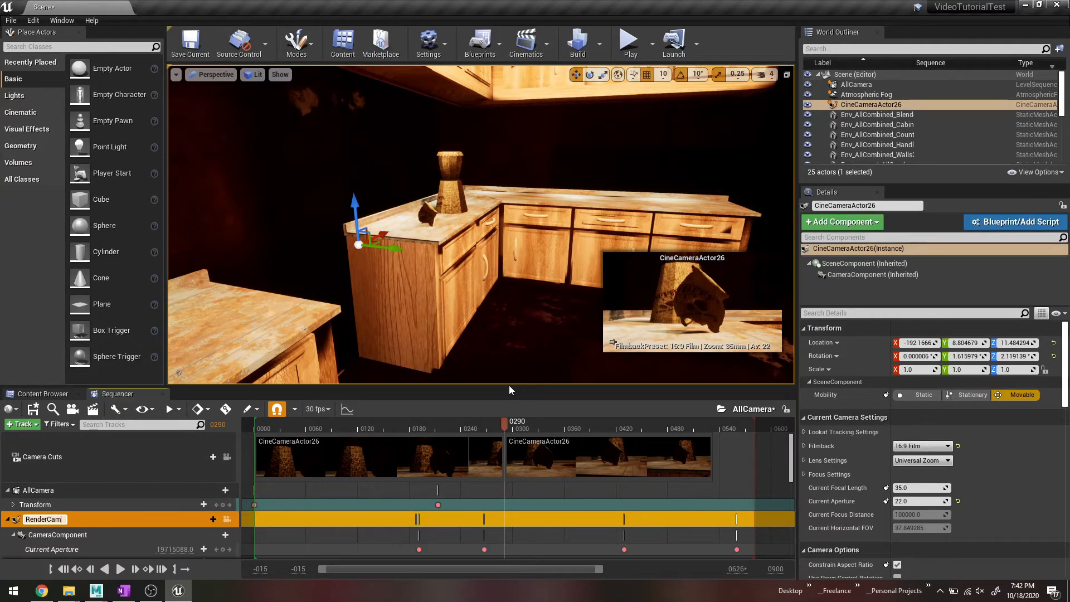
key(Return)
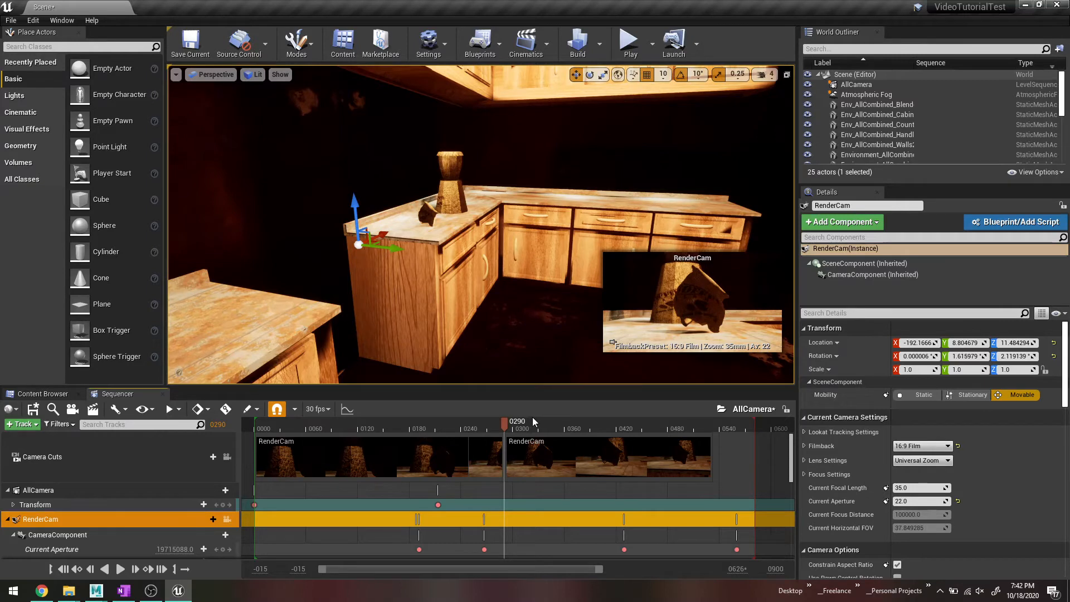
drag(532, 418, 768, 425)
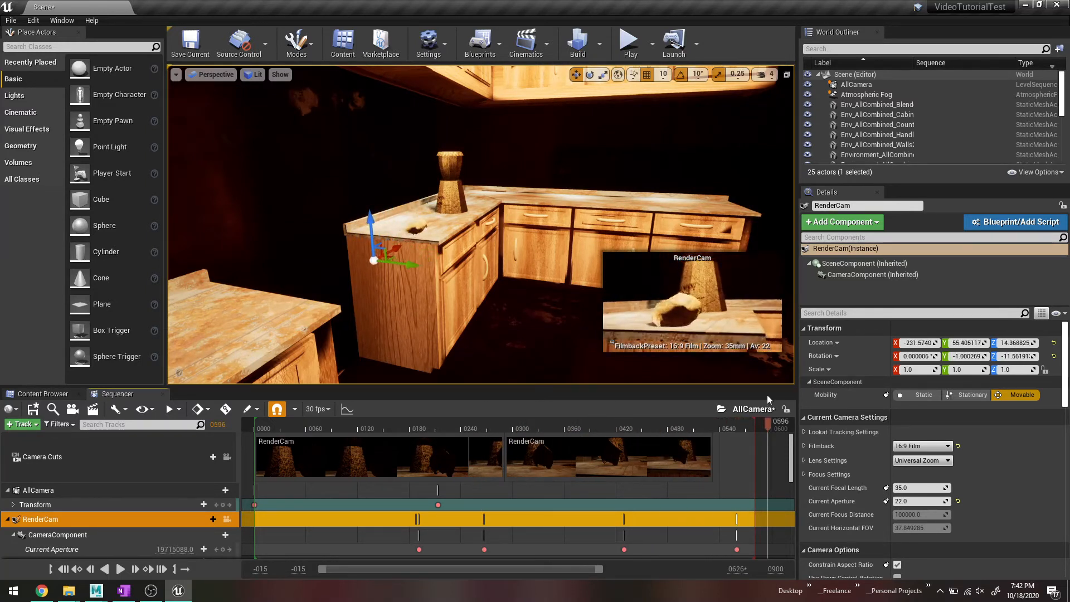
Step: Open the movie render settings for the sequence and review the image output format and resolution options
click(92, 412)
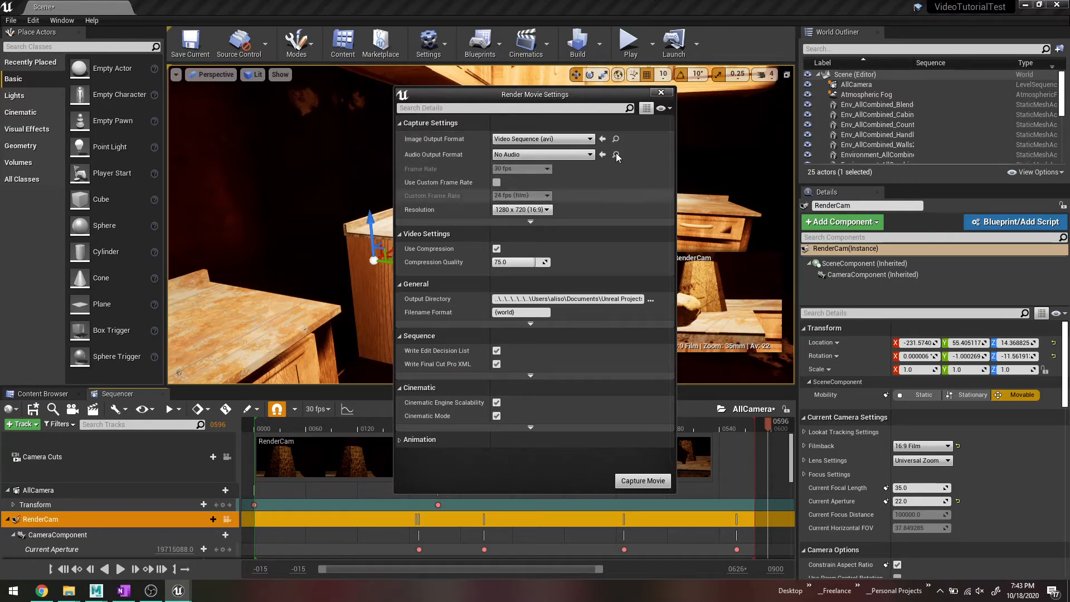
click(589, 139)
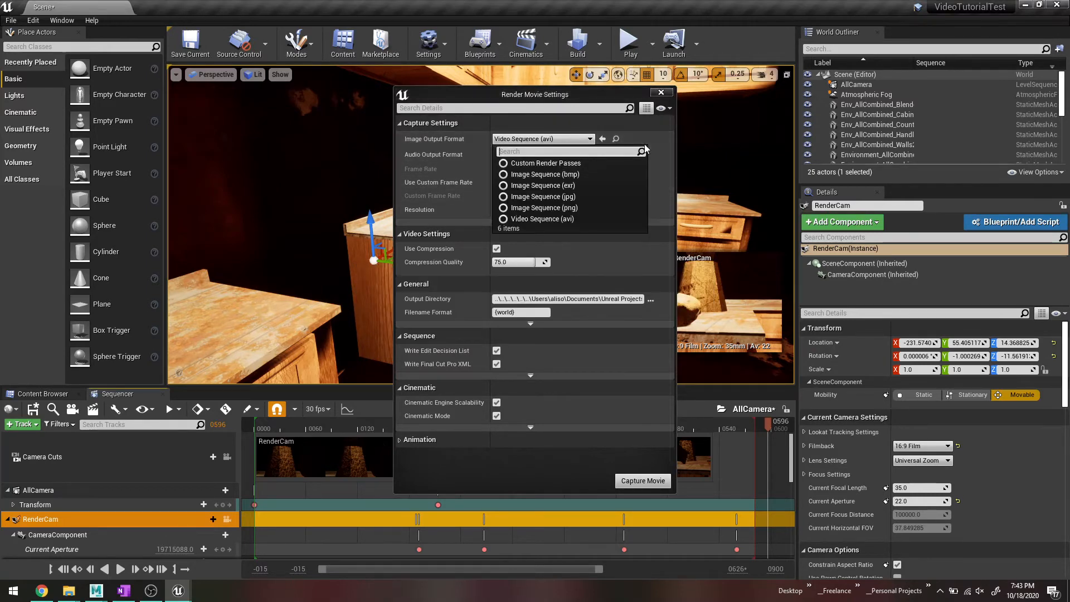
click(647, 126)
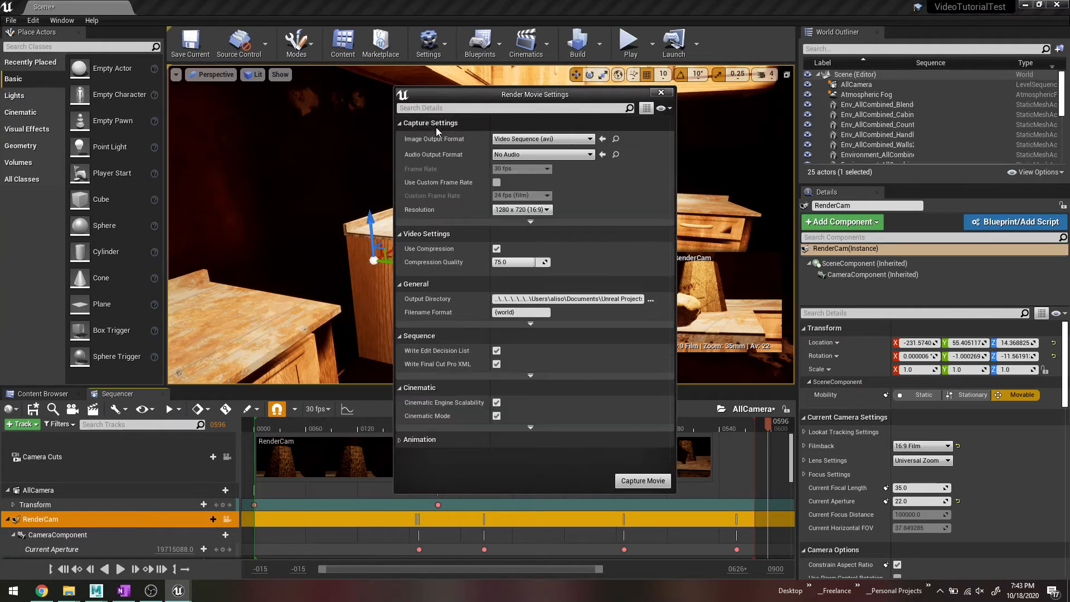
click(545, 210)
click(544, 212)
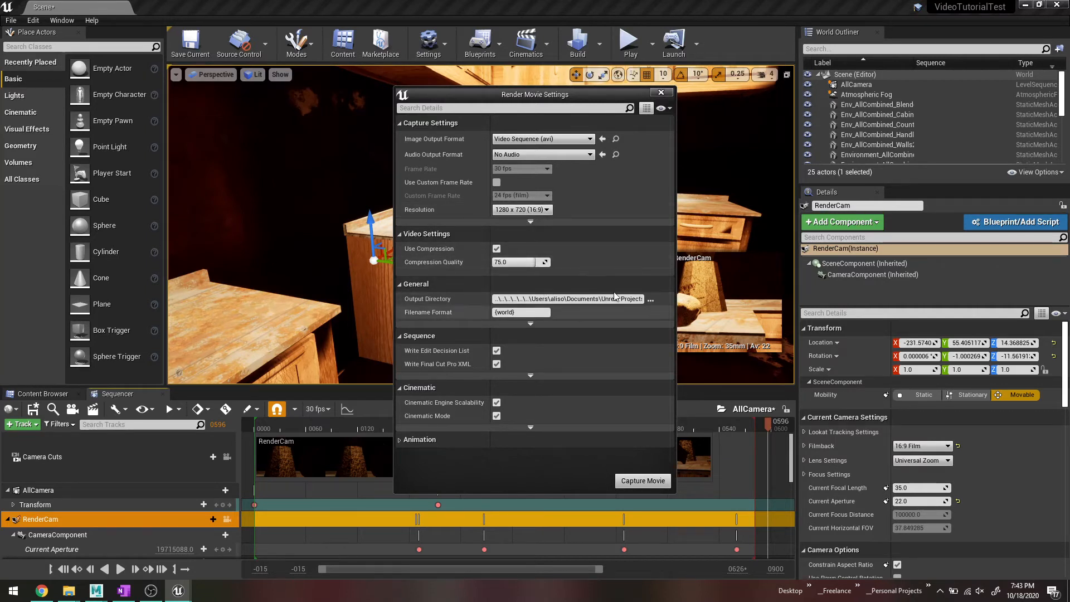
Step: Browse for the render's output directory and go to the Desktop folder
click(650, 301)
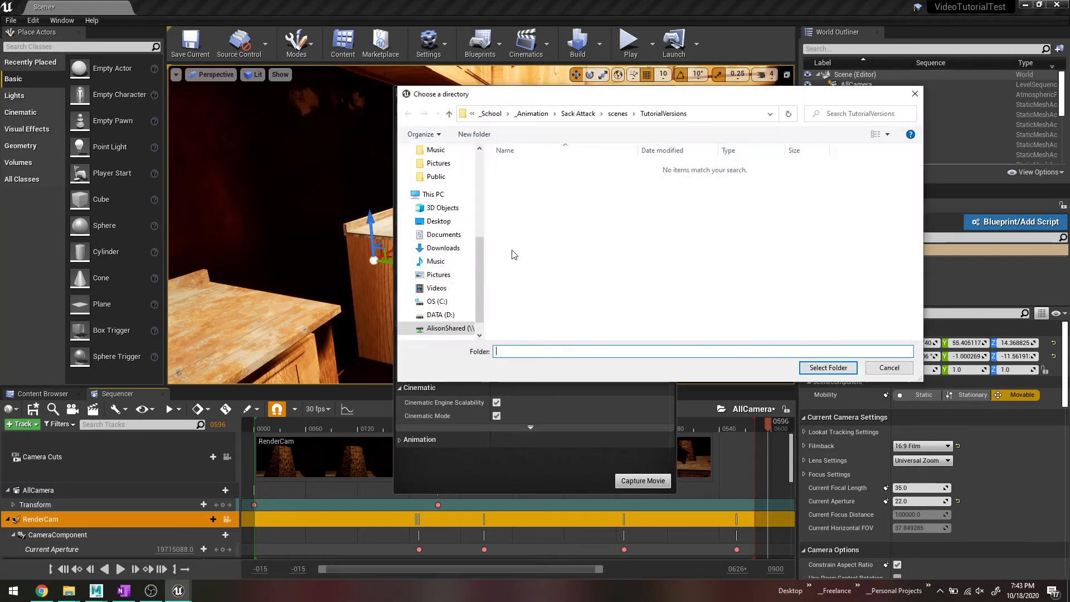
scroll(461, 190, up, 4)
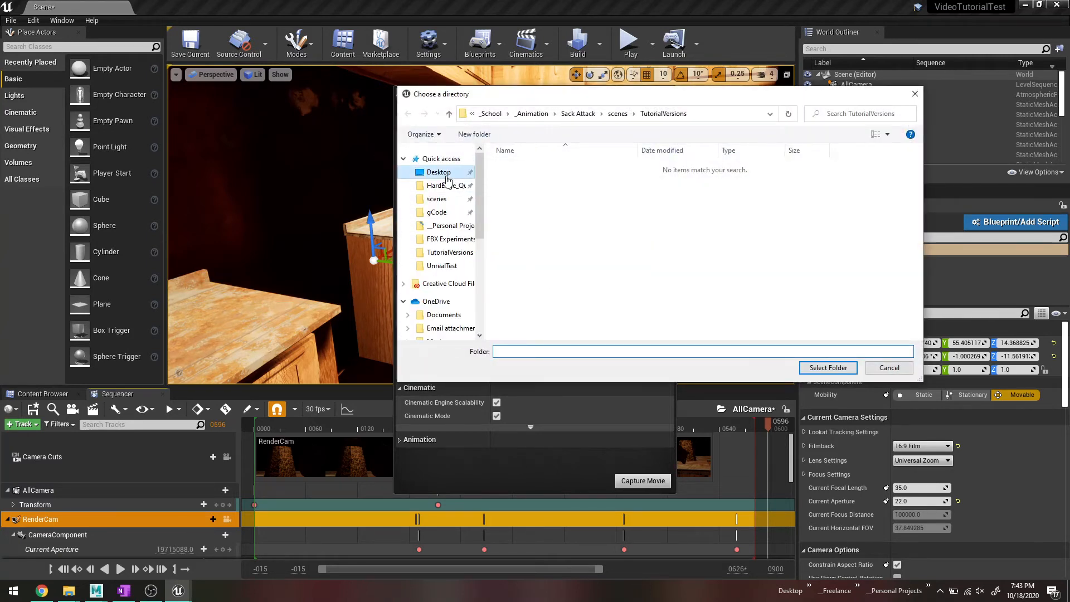
click(439, 172)
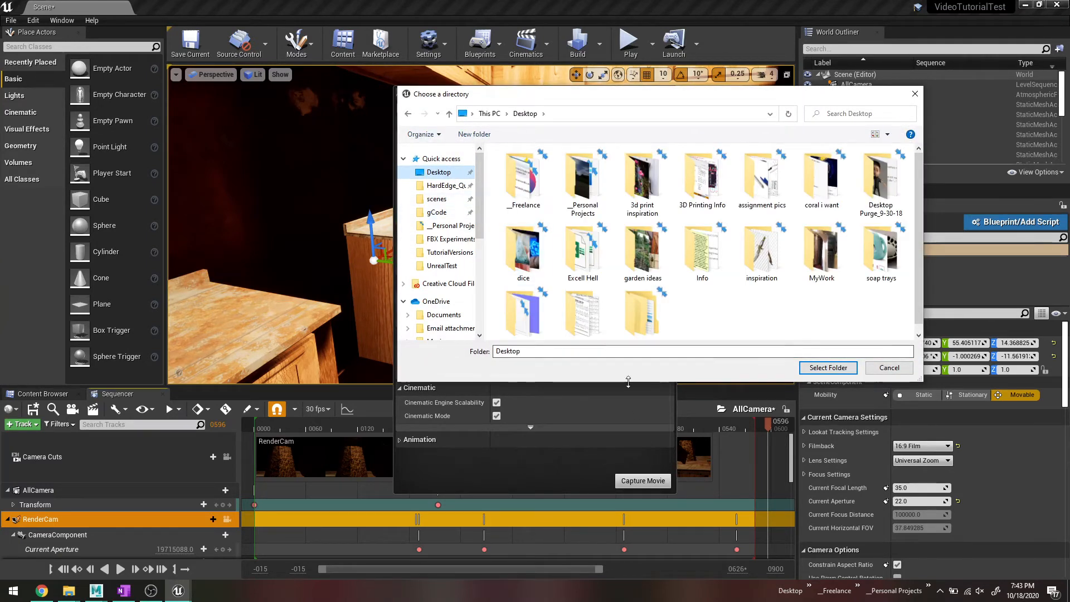
click(150, 590)
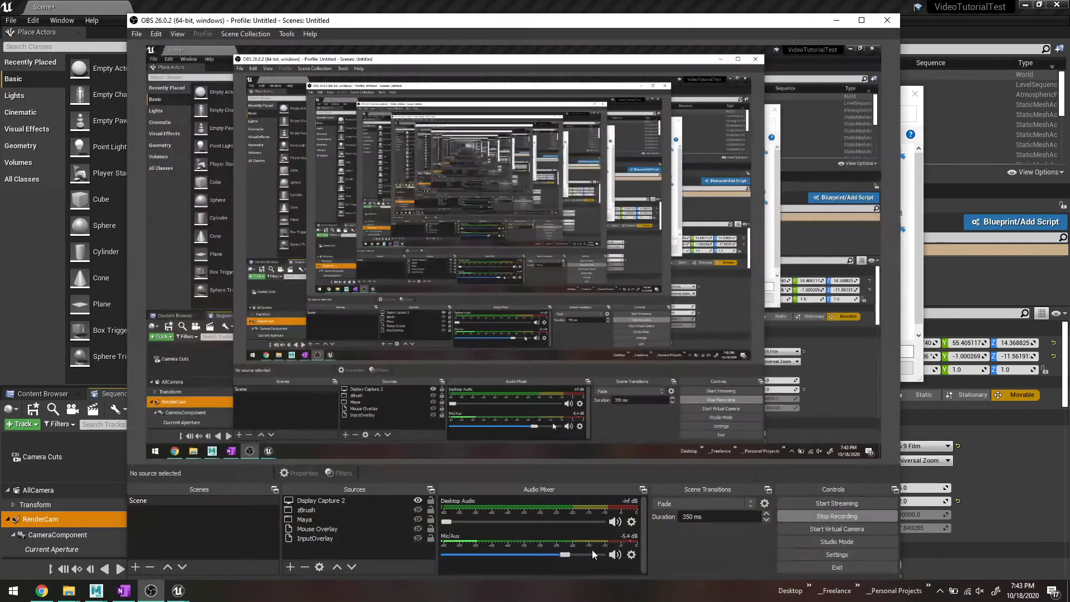
click(616, 555)
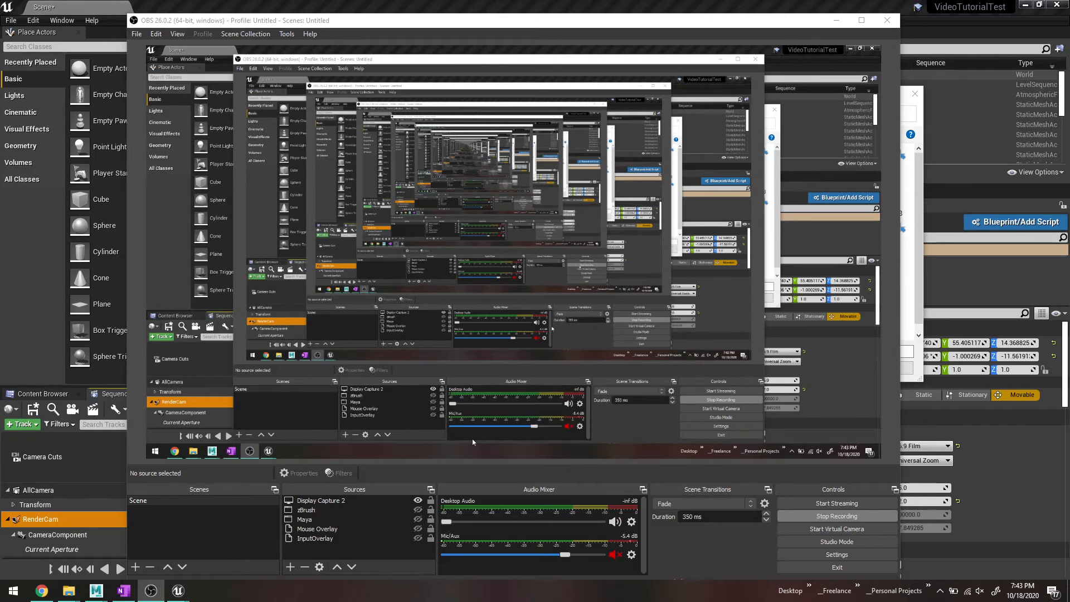
click(614, 554)
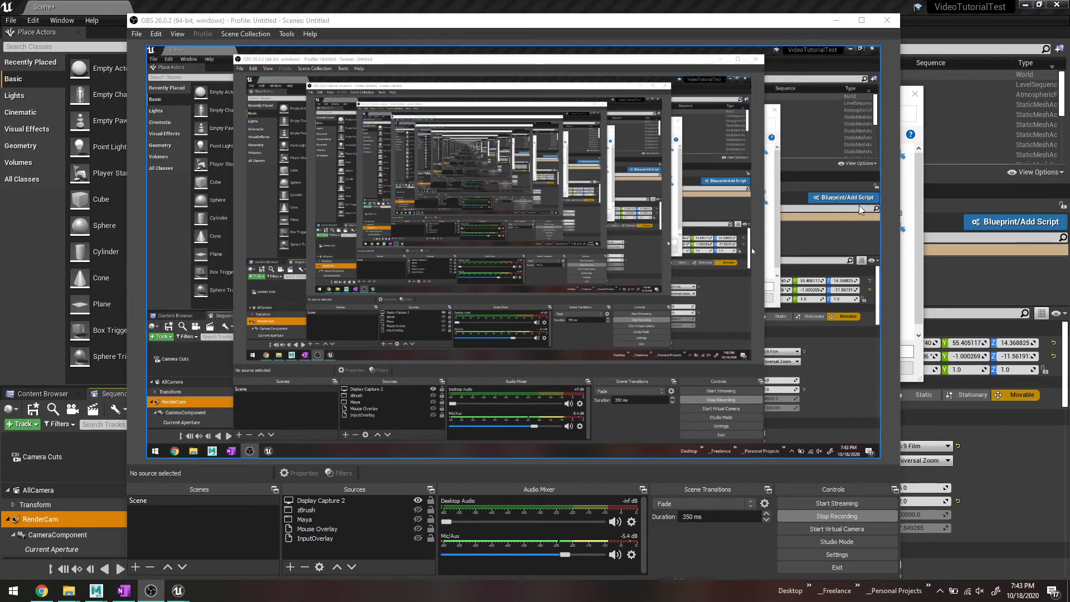
click(836, 20)
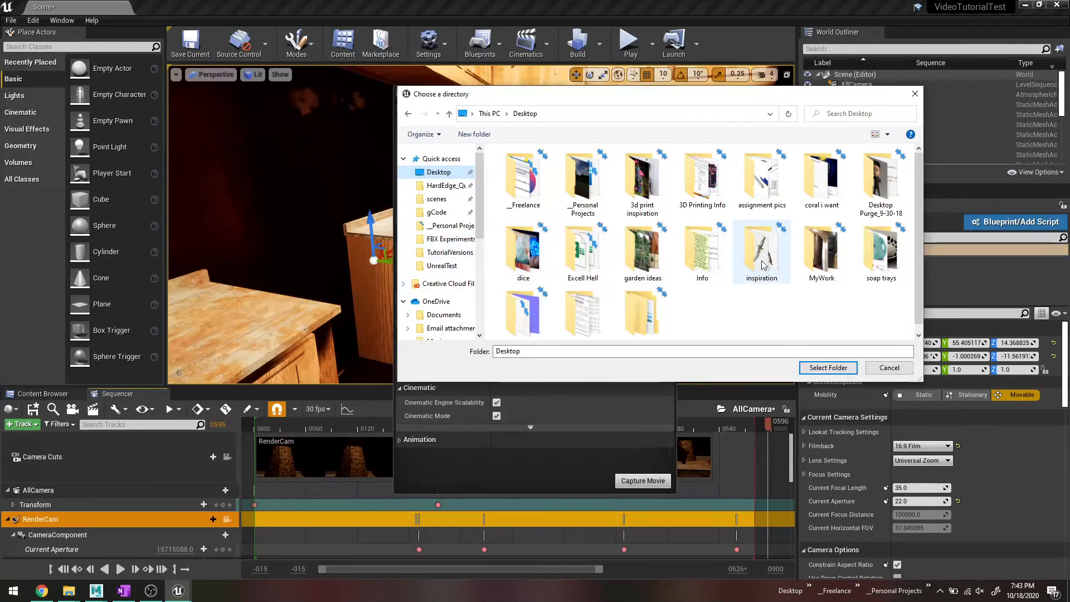
Step: Choose the Desktop as the render's output directory and set the filename format to TUTORIRLA
click(828, 367)
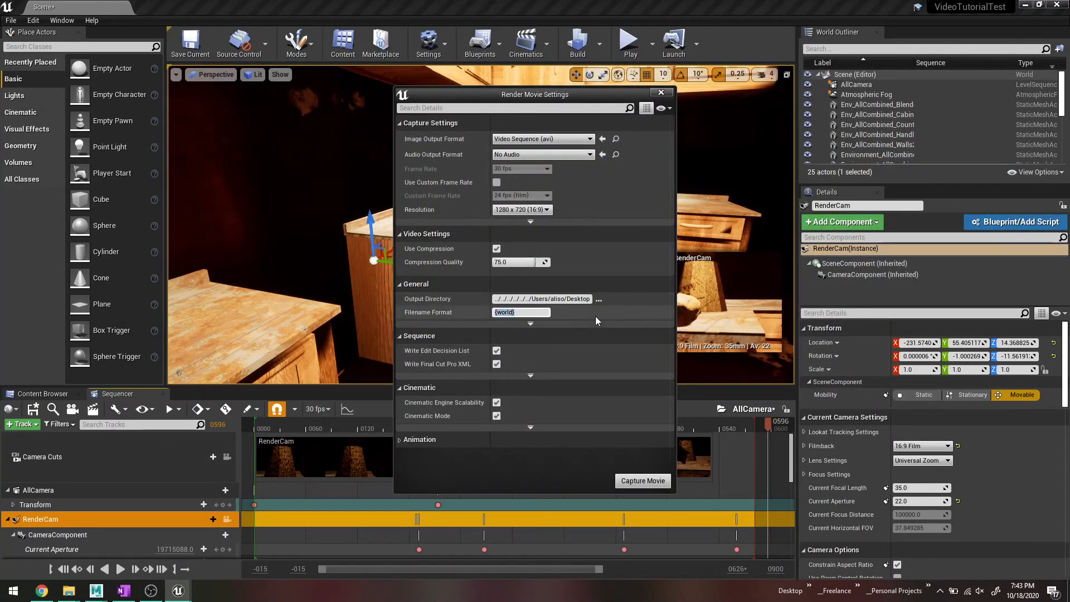
text(TUT)
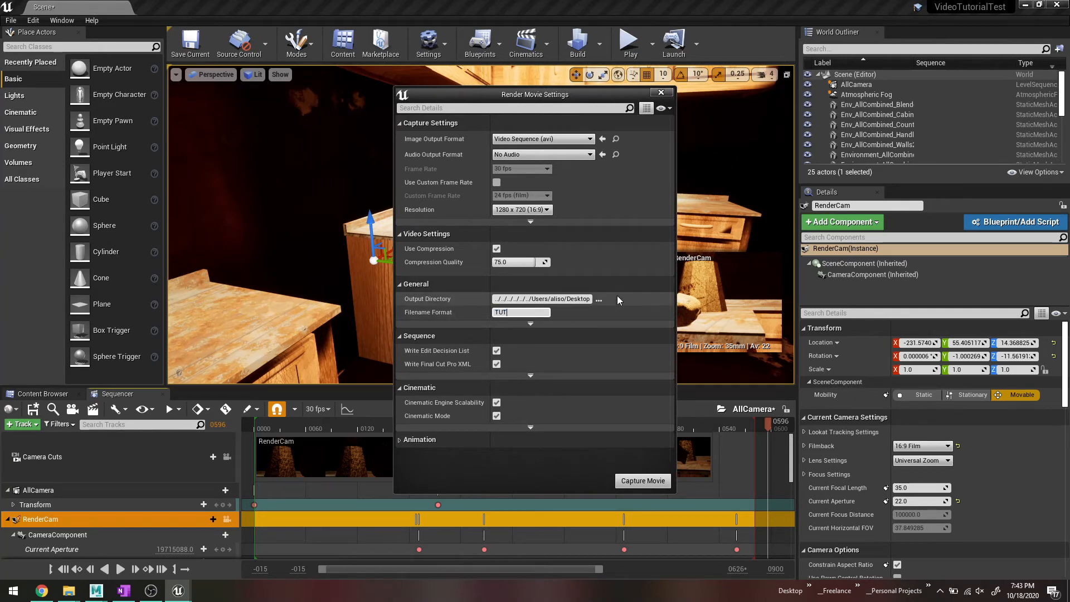
text(ORIRLA)
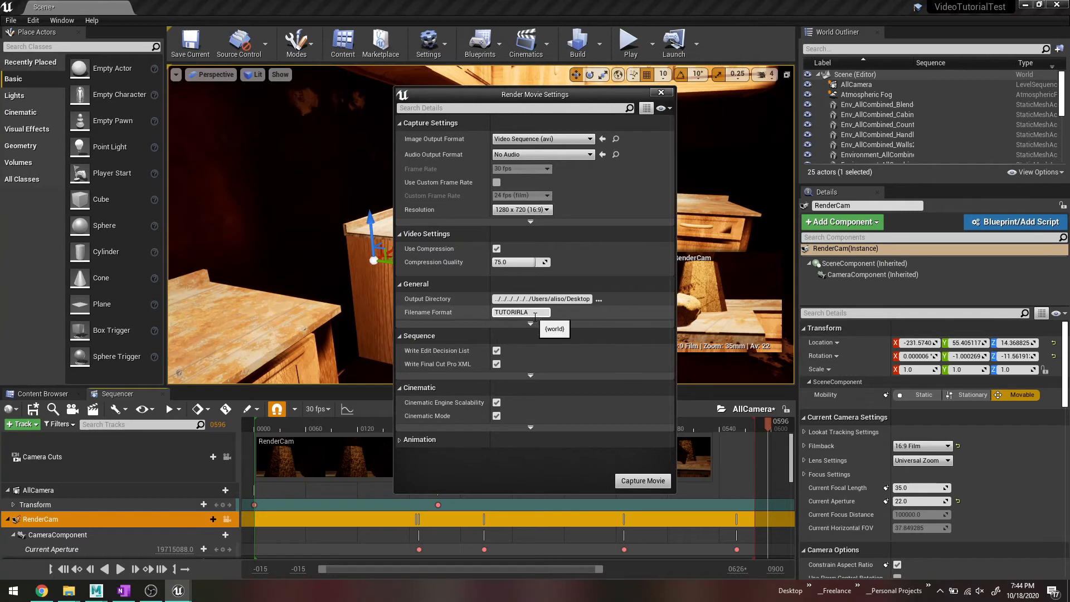
Step: Review the Animation frame and delay options in the render settings and try to capture the movie to the Desktop
click(419, 440)
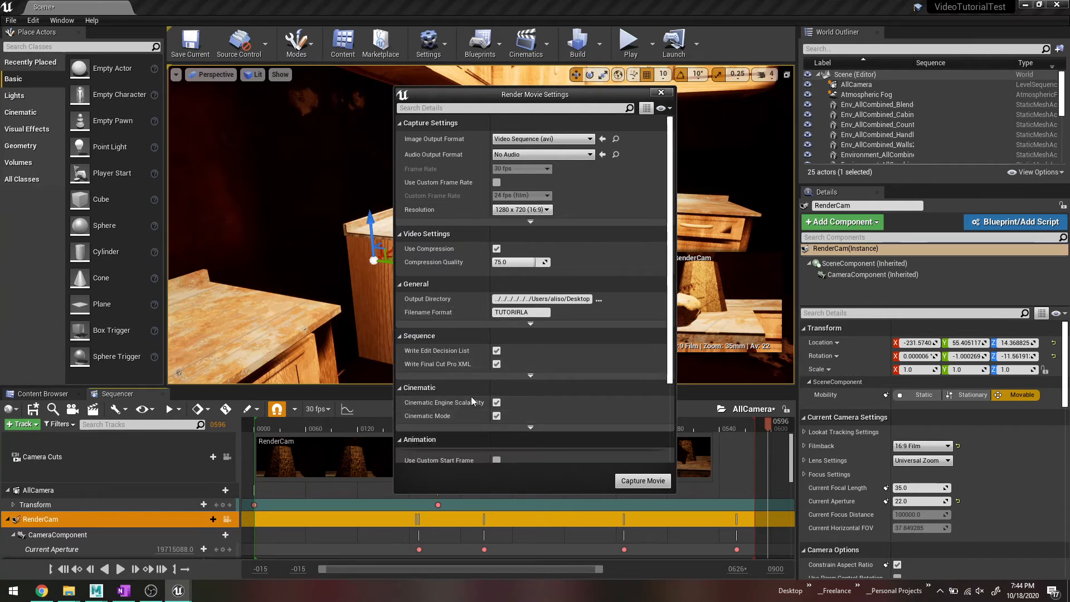
scroll(490, 390, down, 4)
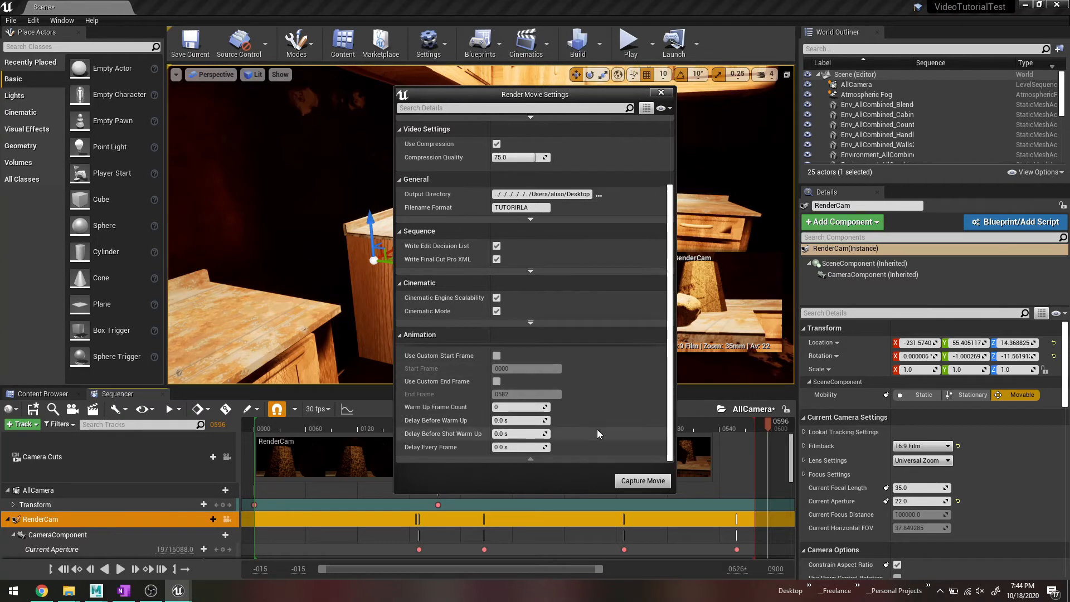
click(659, 482)
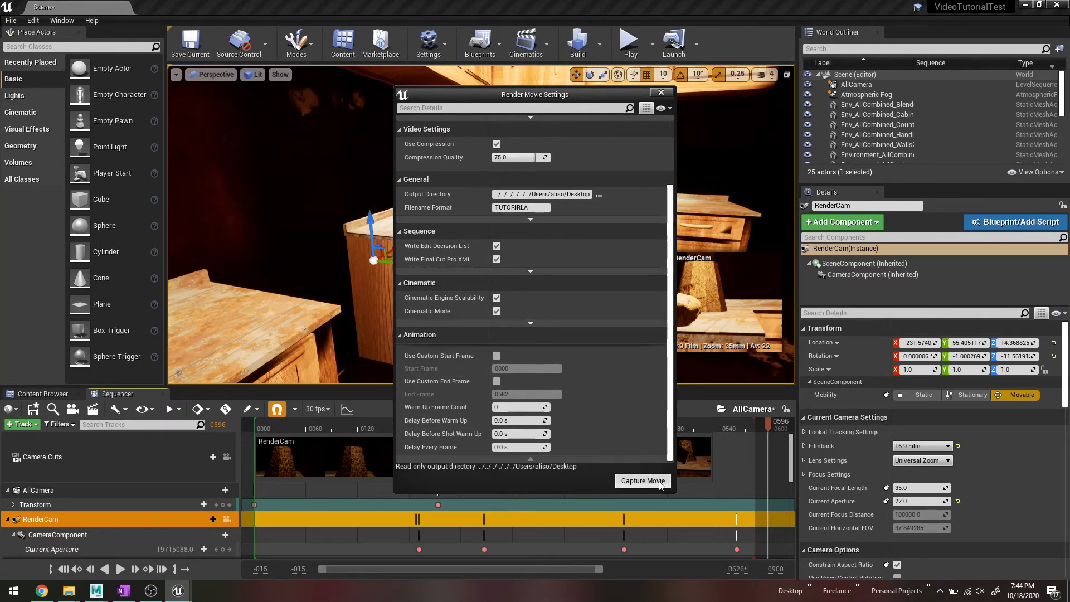
Step: Change the output directory to the __Personal Projects folder on the Desktop and capture the movie, saving all the listed content
click(598, 195)
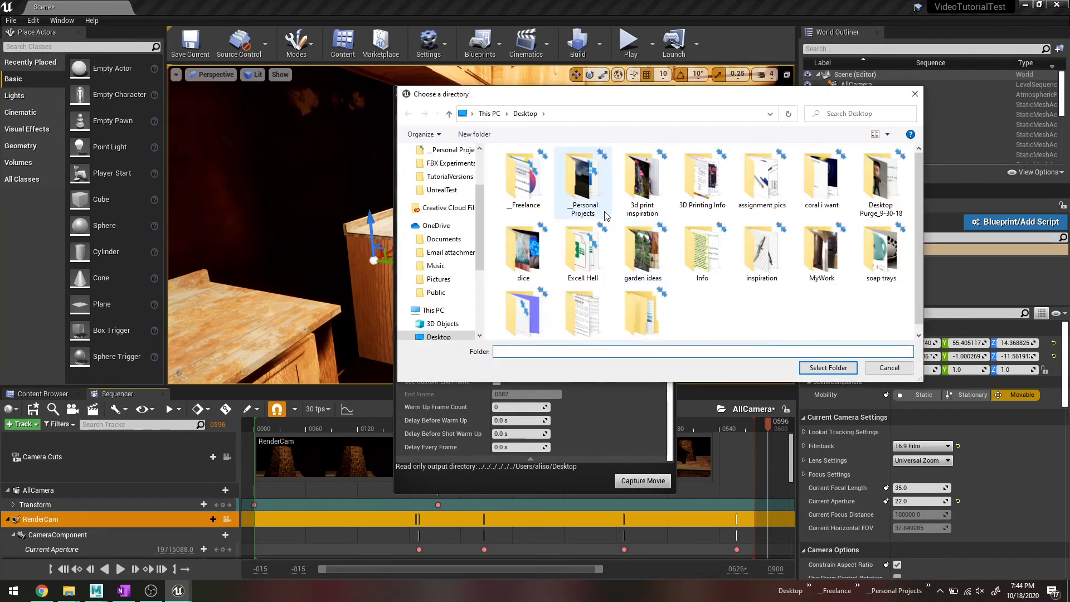
double_click(582, 184)
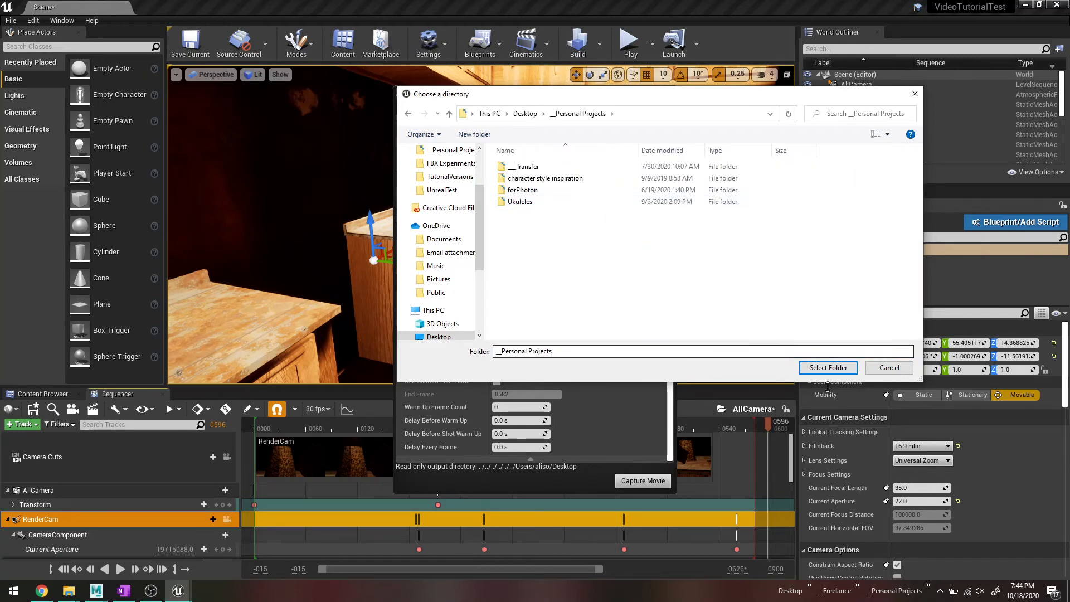
click(829, 369)
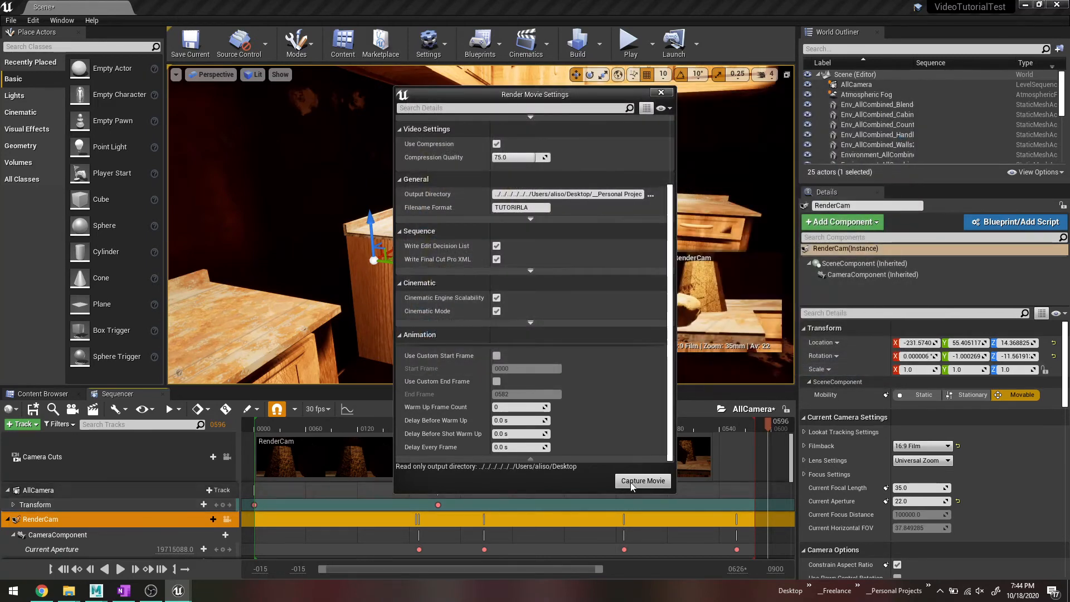
click(625, 481)
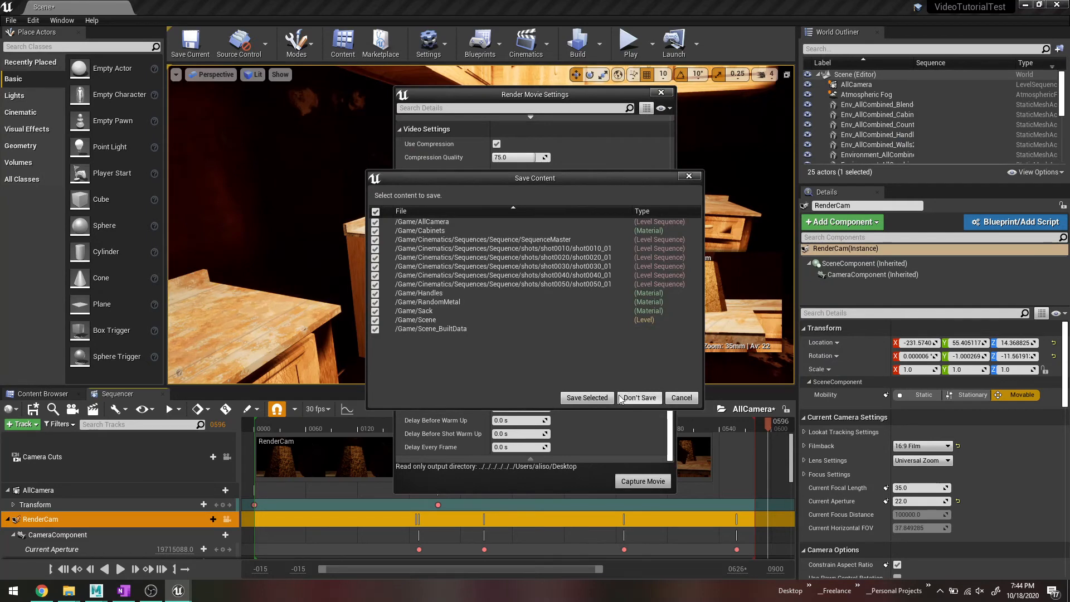
click(597, 398)
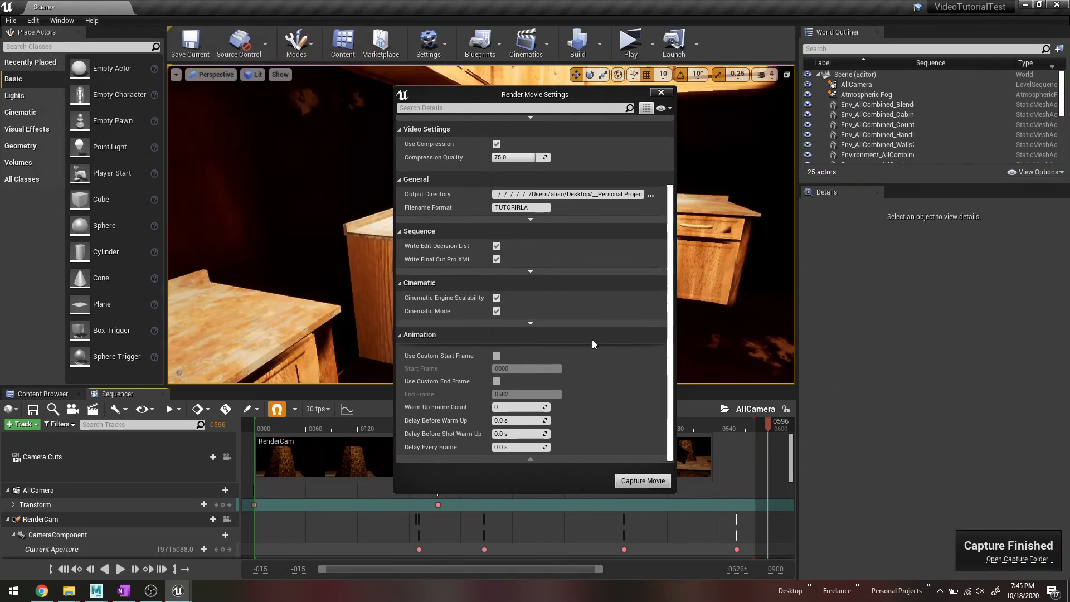
Step: Open the capture folder, find the rendered TUTORIRLA video and play it to check the result
click(1008, 550)
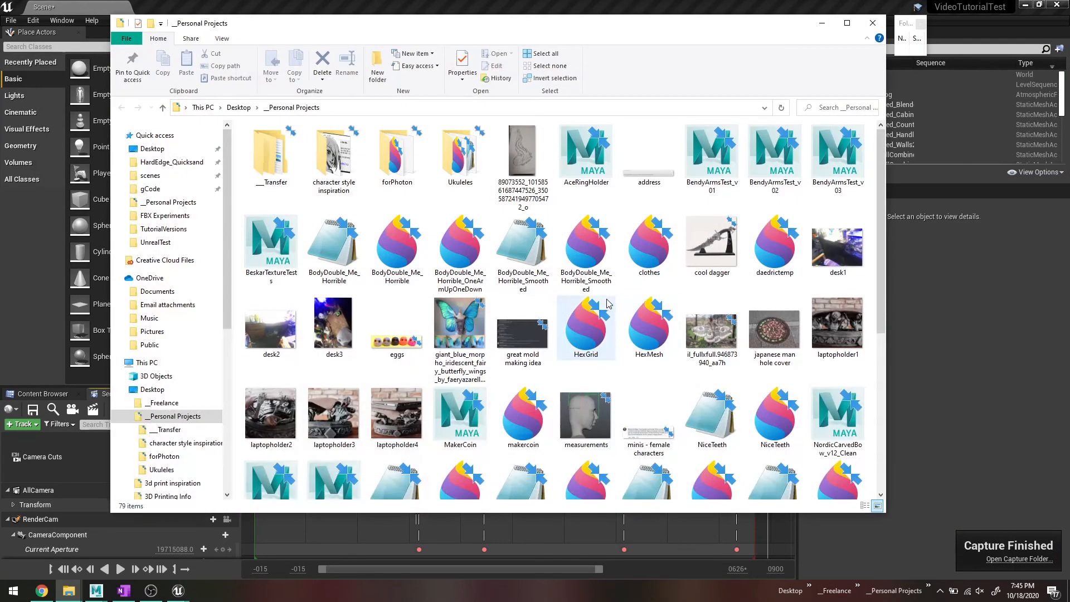
scroll(586, 305, down, 5)
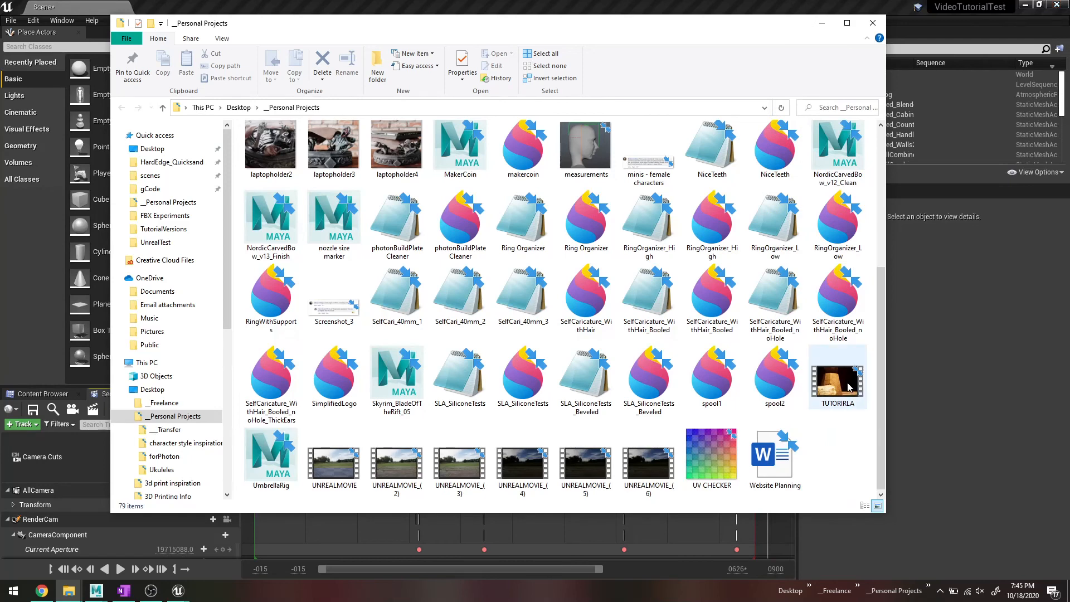
double_click(849, 387)
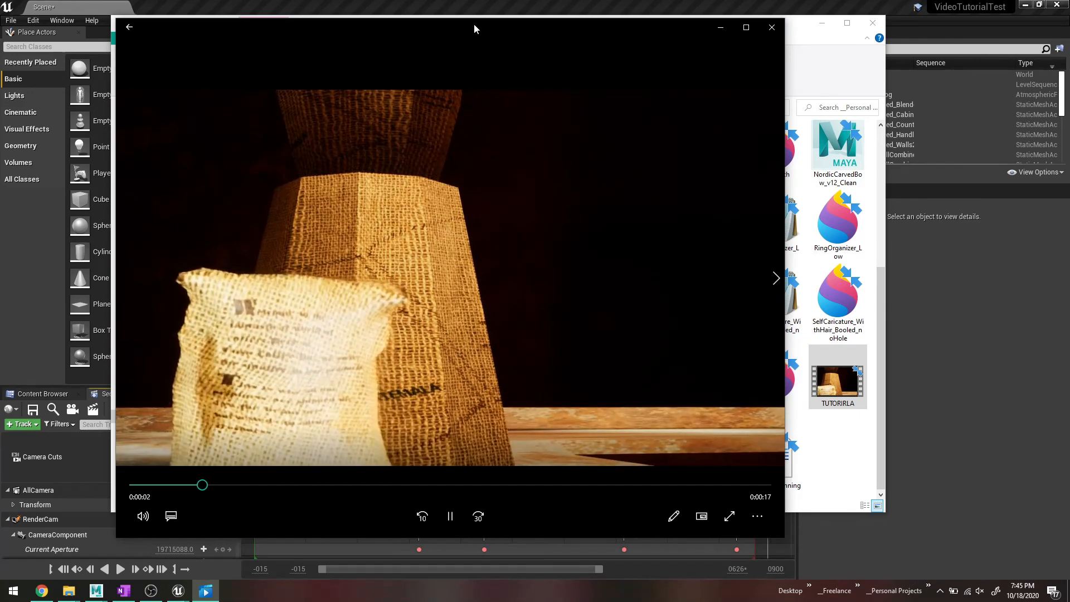
drag(473, 28, 640, 78)
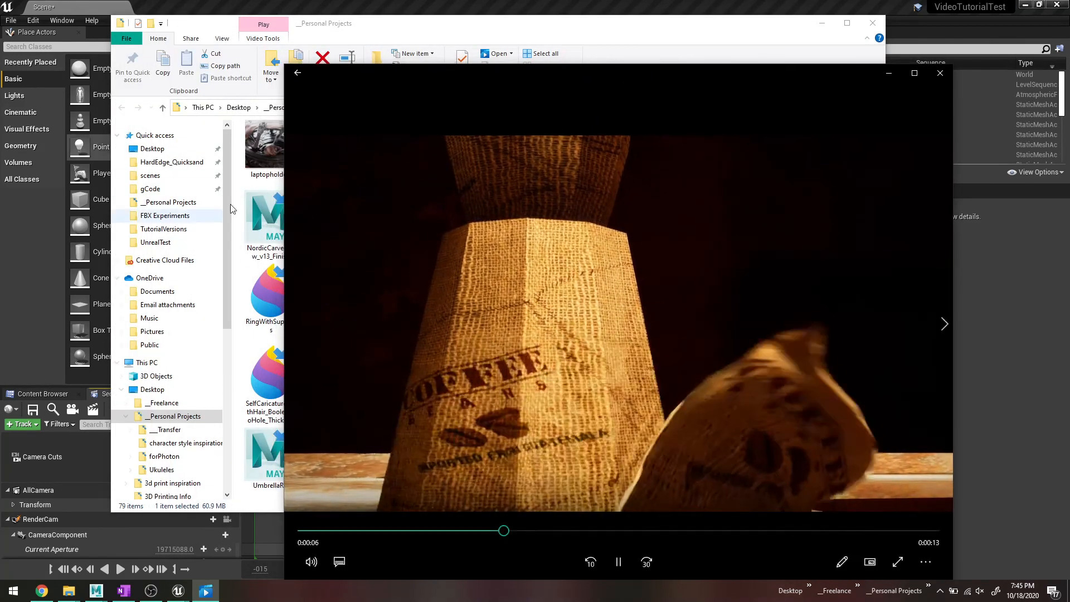